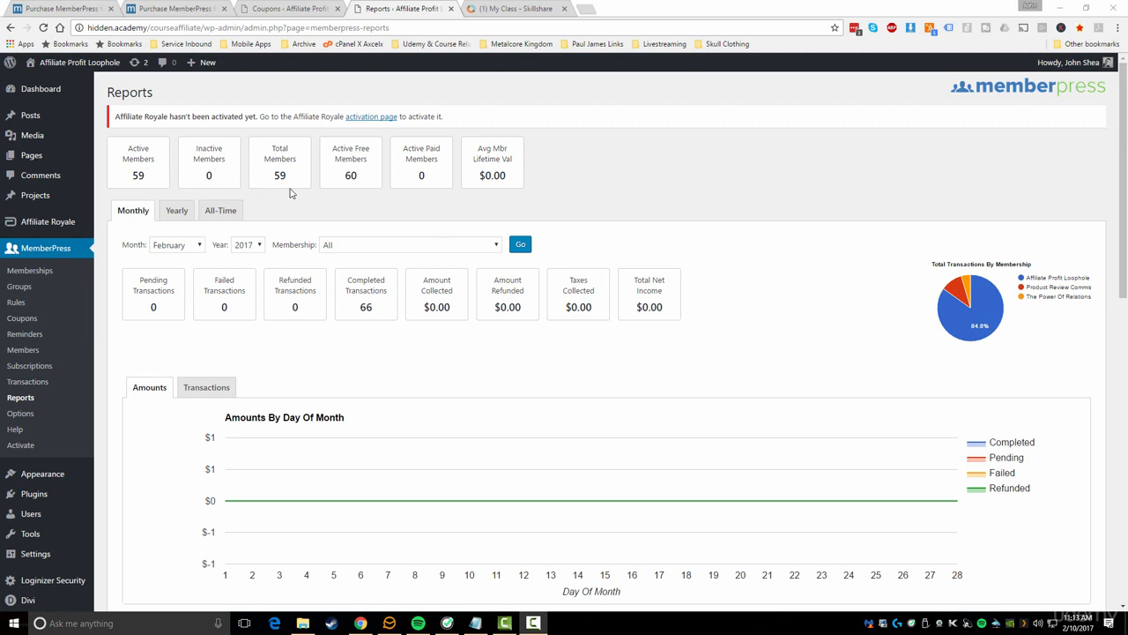
Examine the membership summary figures in Reports, highlighting the Active Free Members count
double_click(350, 176)
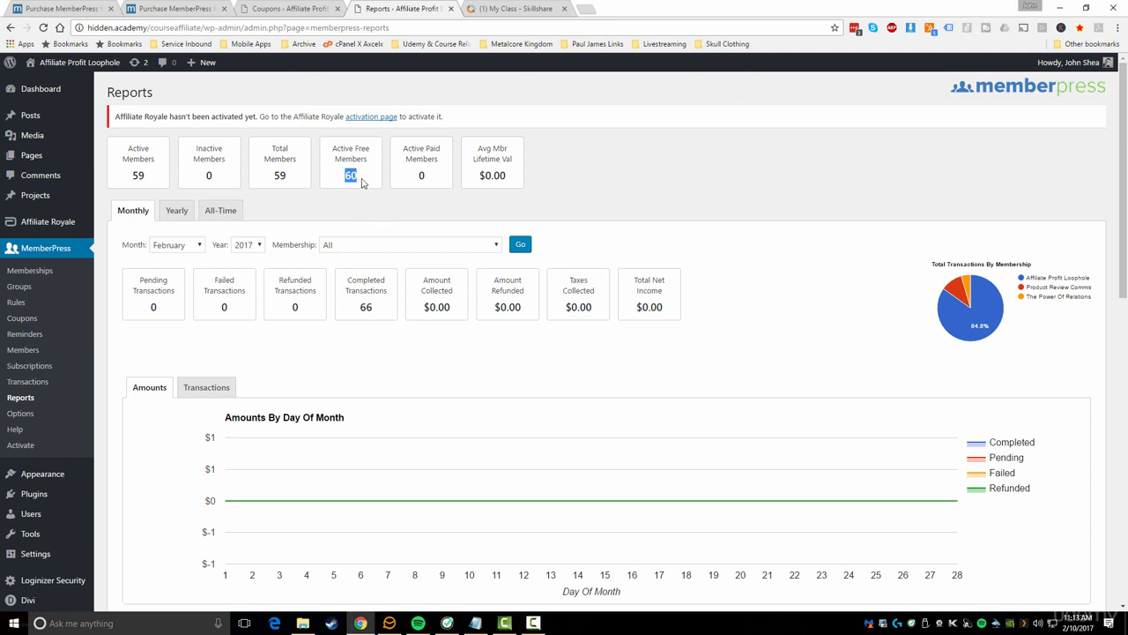
scroll(350, 311, "down", 2)
scroll(348, 365, "up", 2)
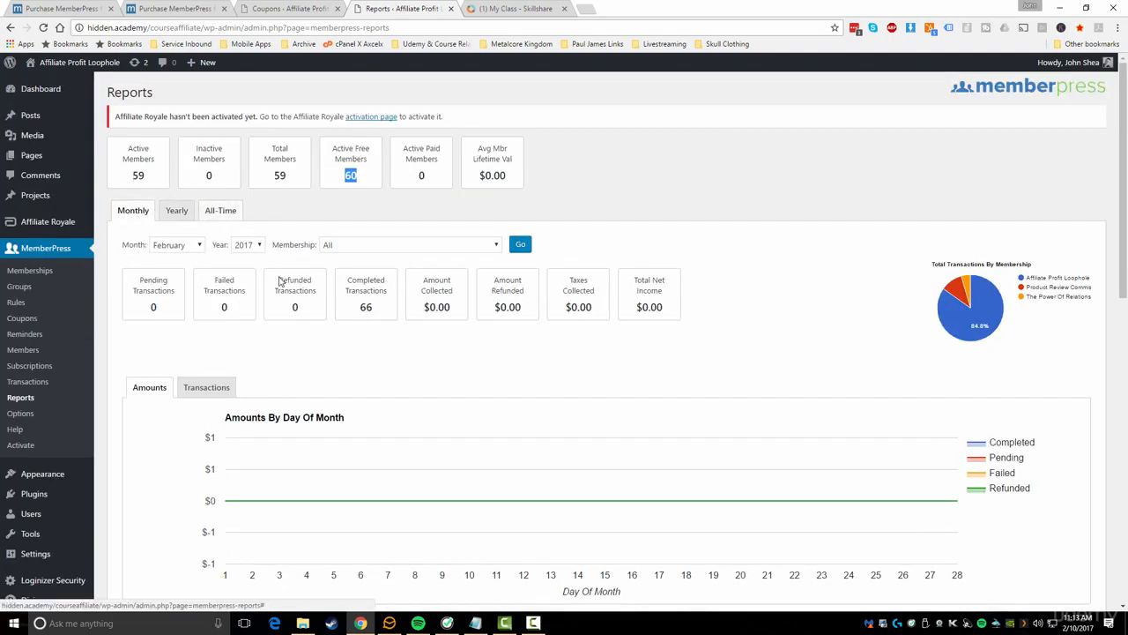
Compare the monthly and yearly report views and check their period choices, ending on the monthly report for February 2017
left_click(190, 246)
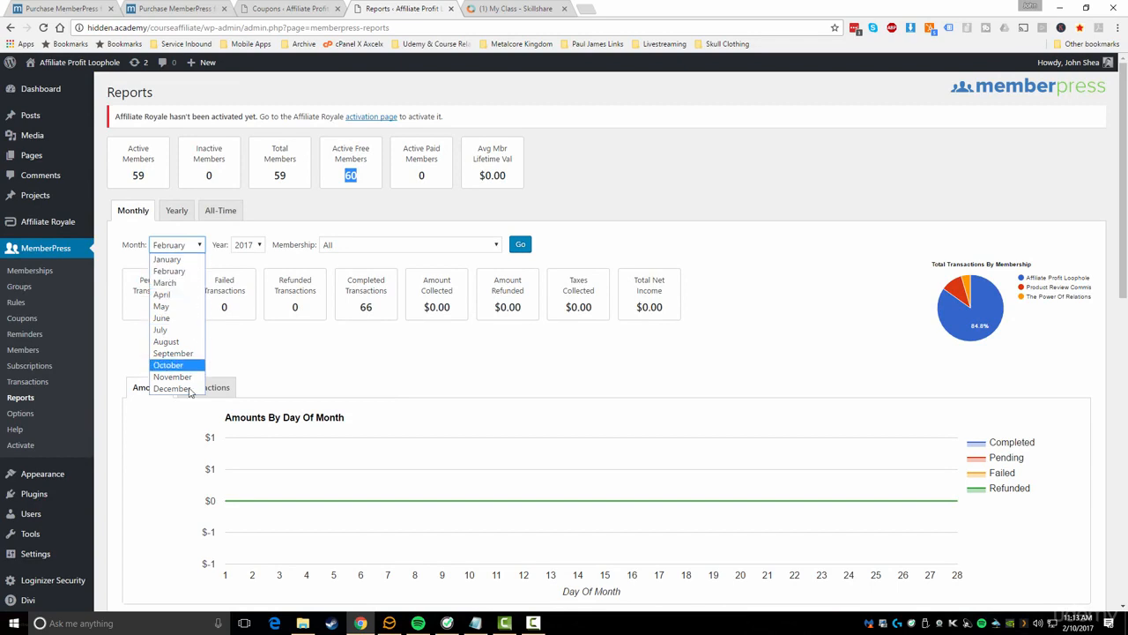
left_click(182, 246)
left_click(176, 211)
left_click(168, 246)
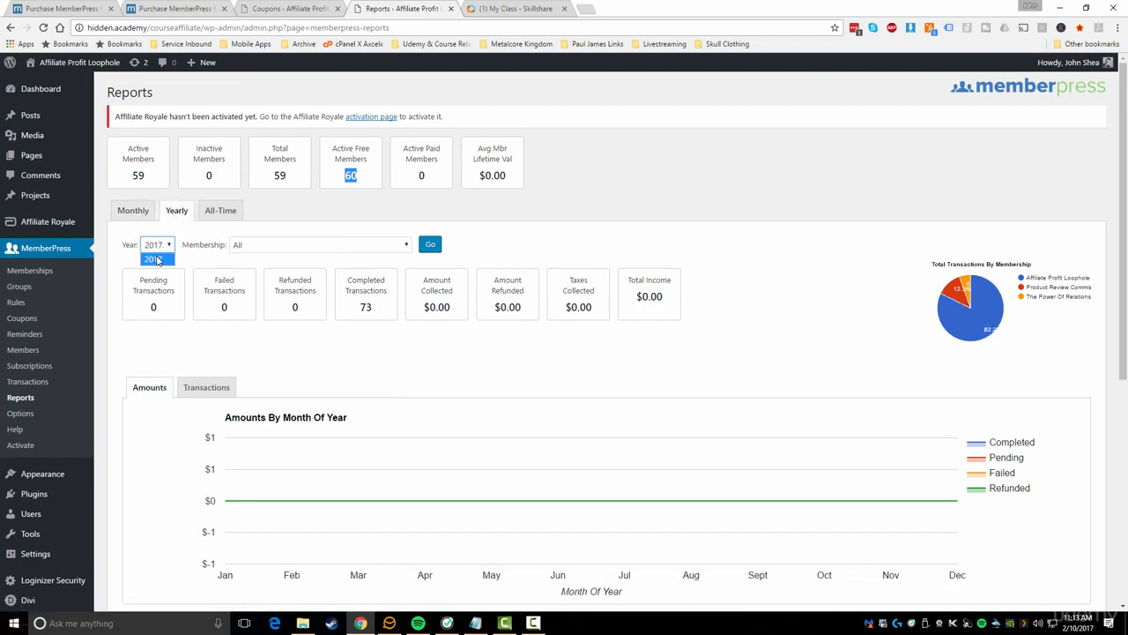
left_click(139, 213)
left_click(137, 211)
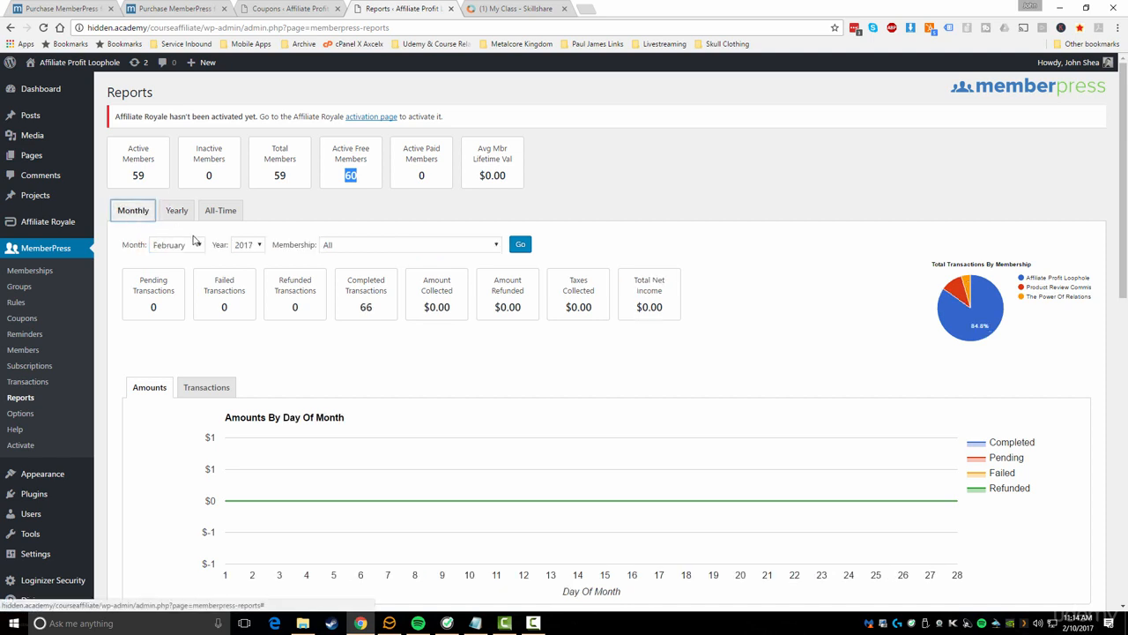
left_click(190, 246)
left_click(191, 248)
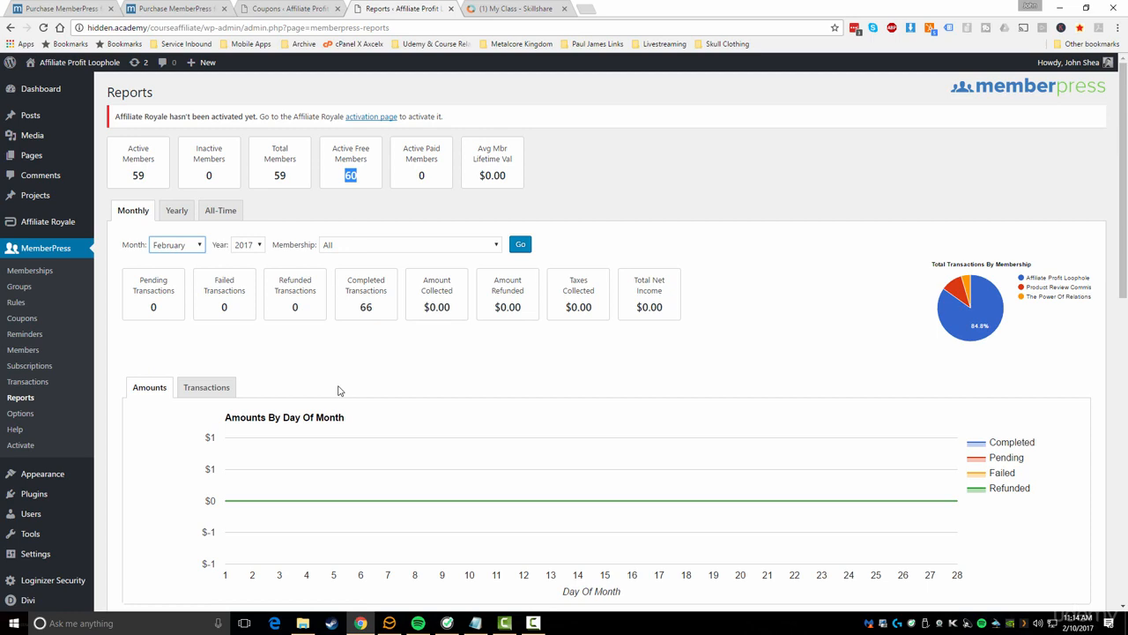
Examine the amounts chart and the daily table of completed transactions for February 2017
scroll(344, 386, "down", 4)
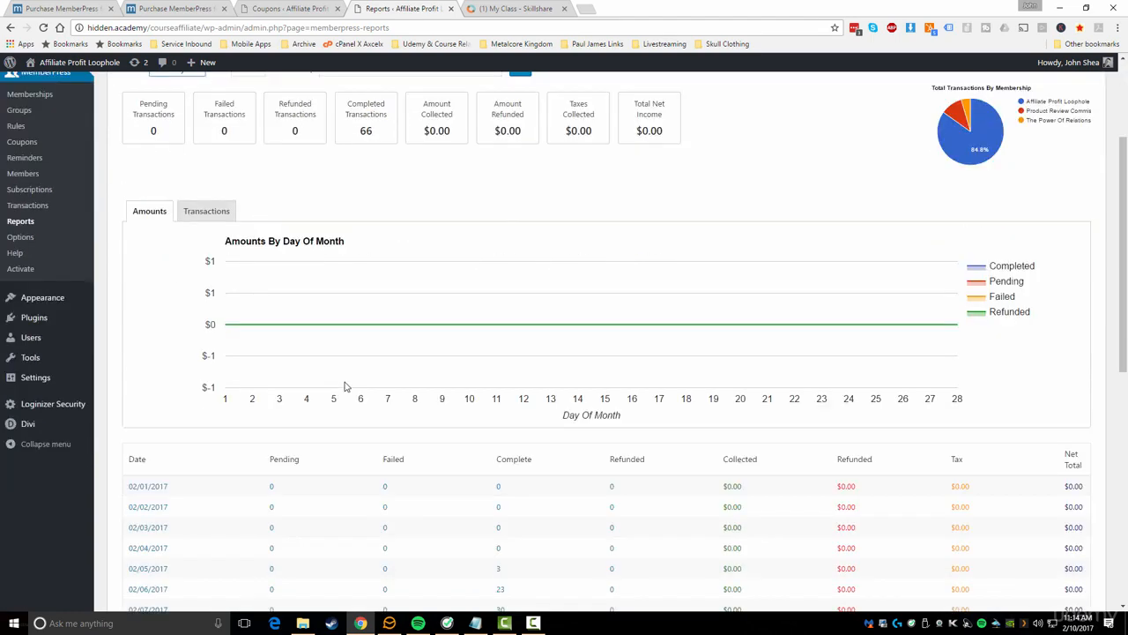
scroll(346, 386, "down", 1)
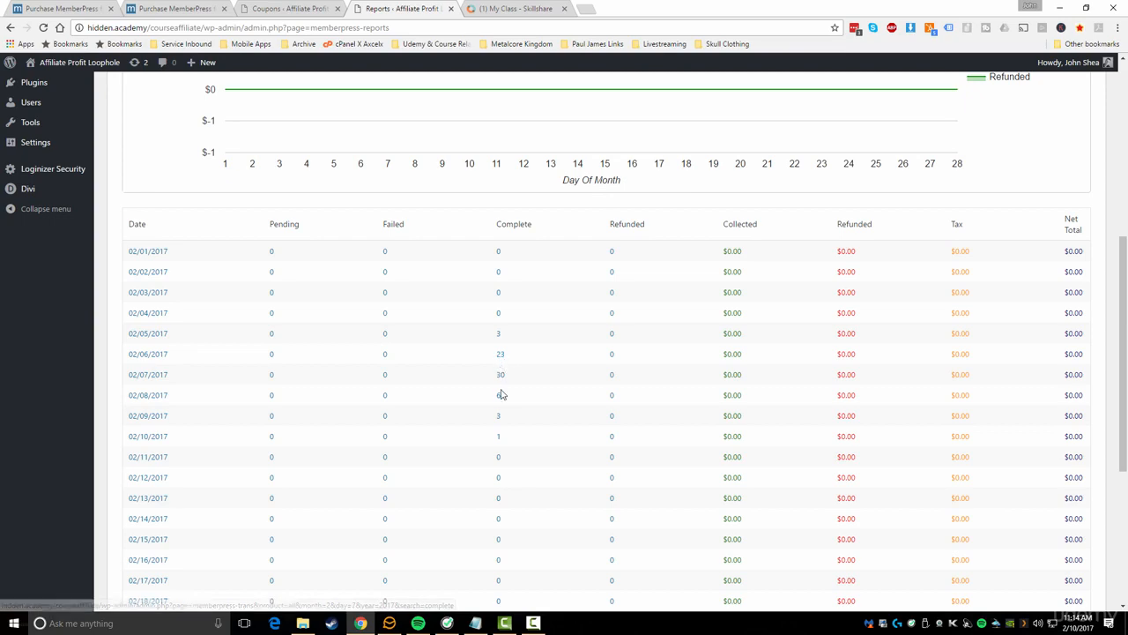
scroll(499, 398, "down", 1)
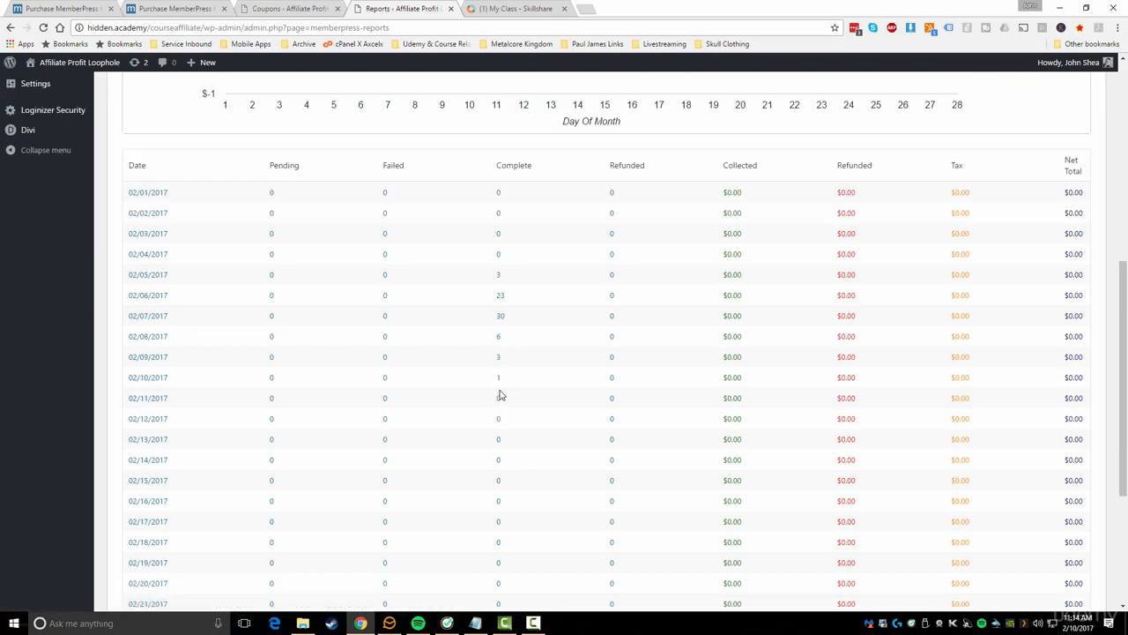
scroll(499, 395, "up", 5)
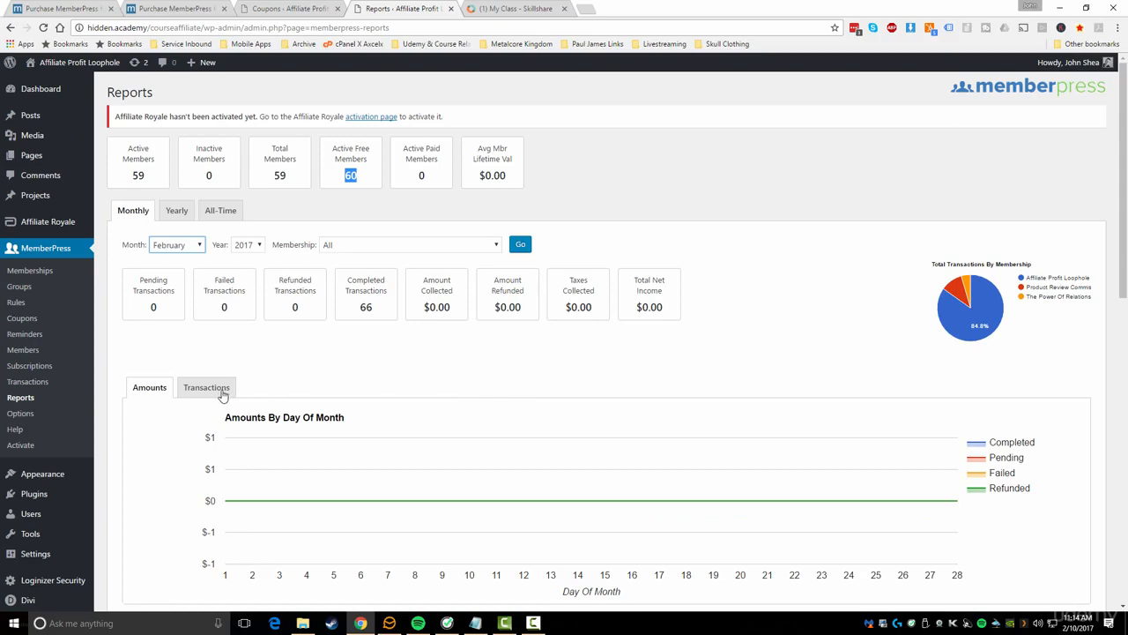
Show the Transactions By Day Of Month chart and examine it with the daily table down to its totals
left_click(206, 387)
scroll(223, 396, "down", 5)
mouse_move(393, 187)
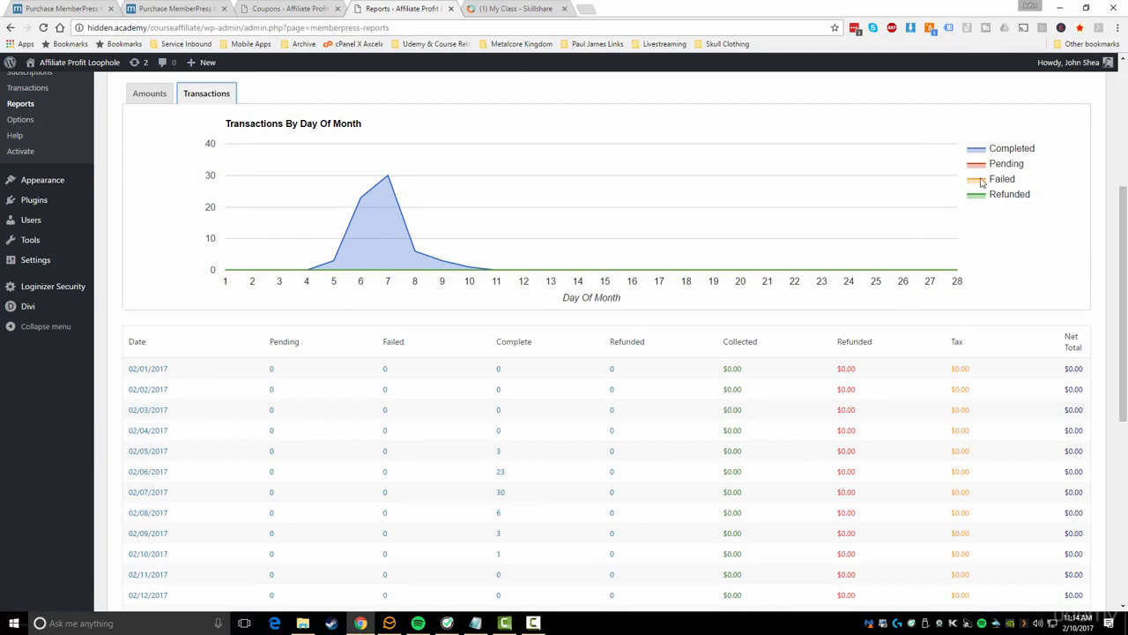
scroll(723, 344, "down", 6)
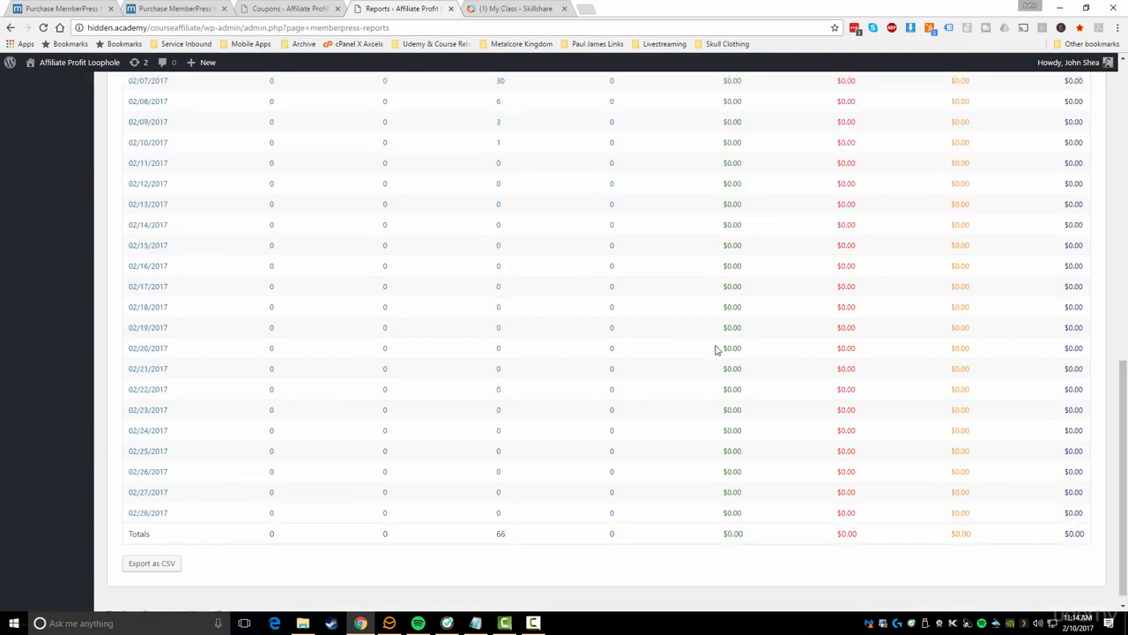
scroll(705, 366, "up", 10)
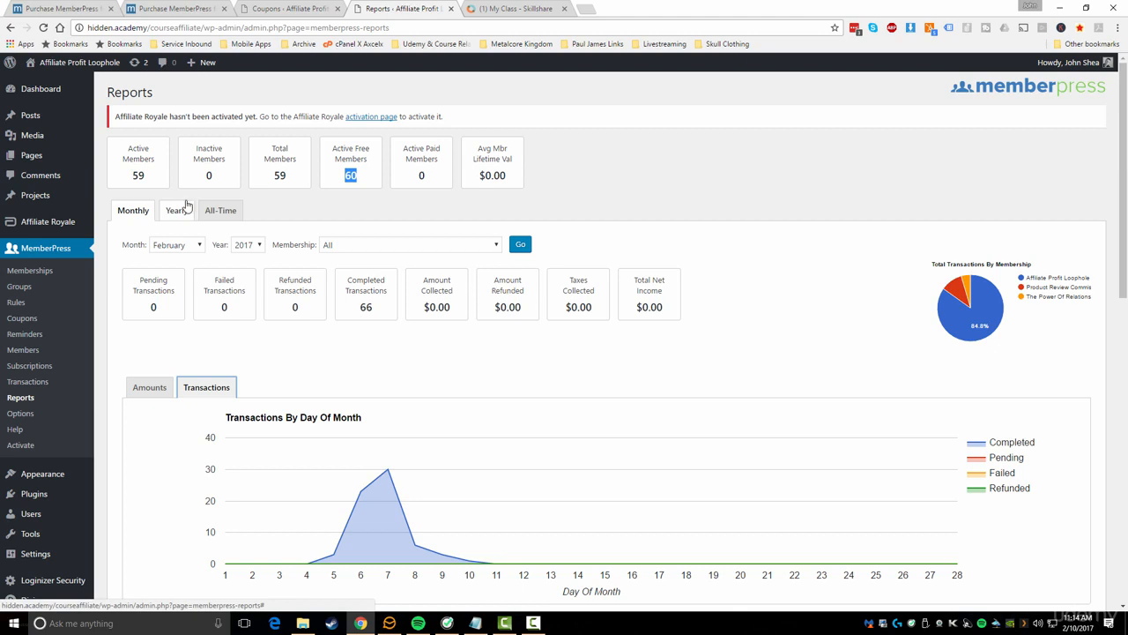
View the MemberPress page options and read the help note on the Default Unauthorized Message, dismissing it when done
left_click(30, 416)
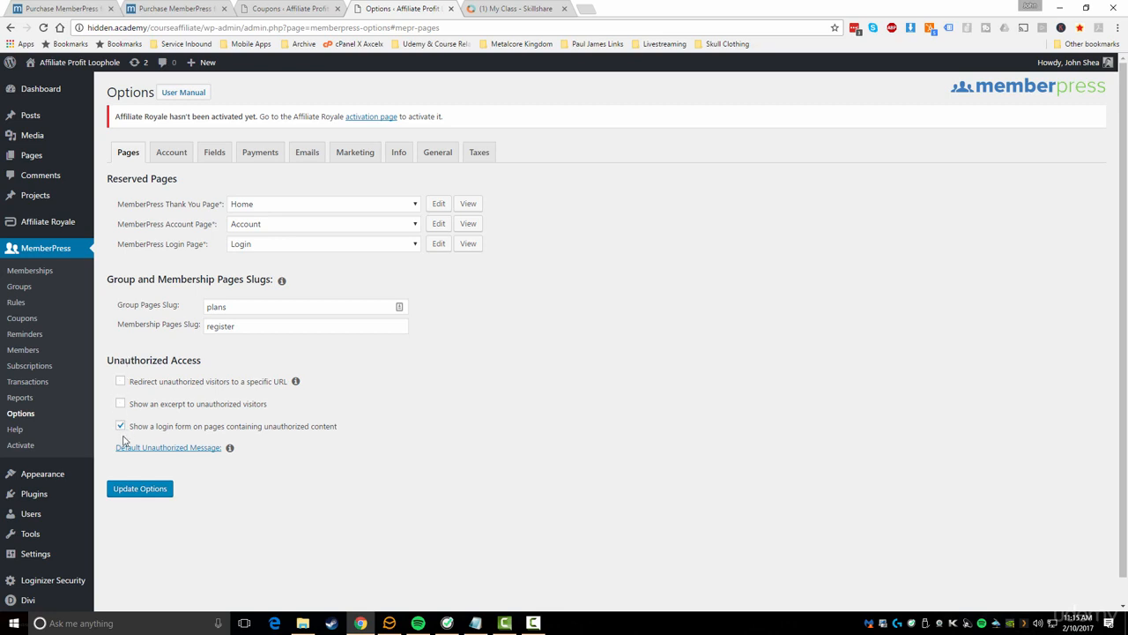
left_click(229, 448)
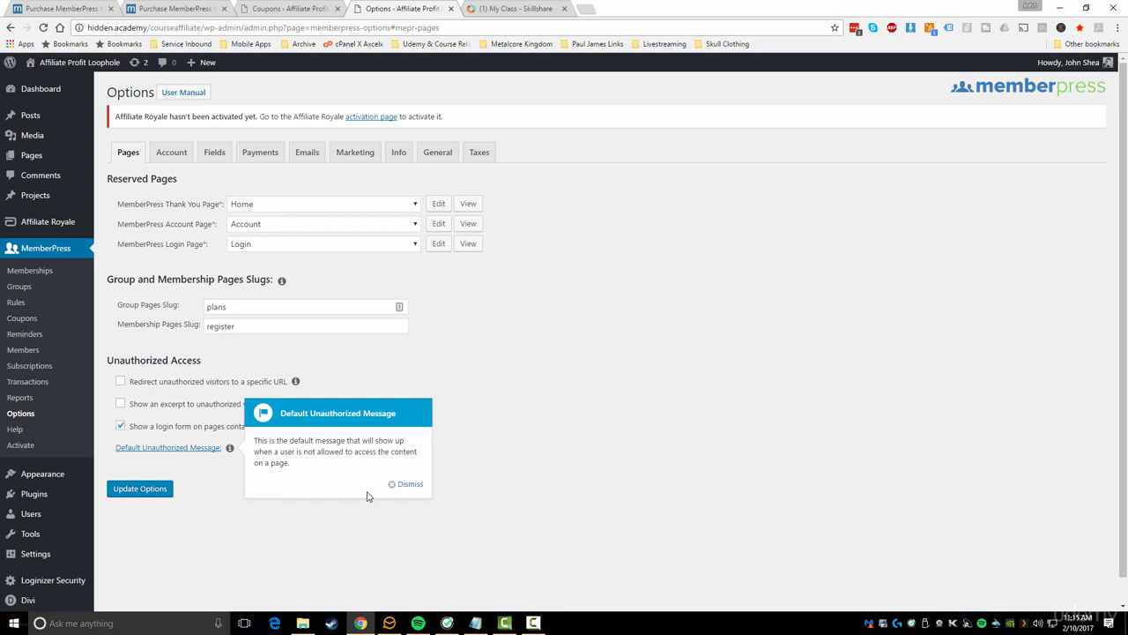
left_click(403, 484)
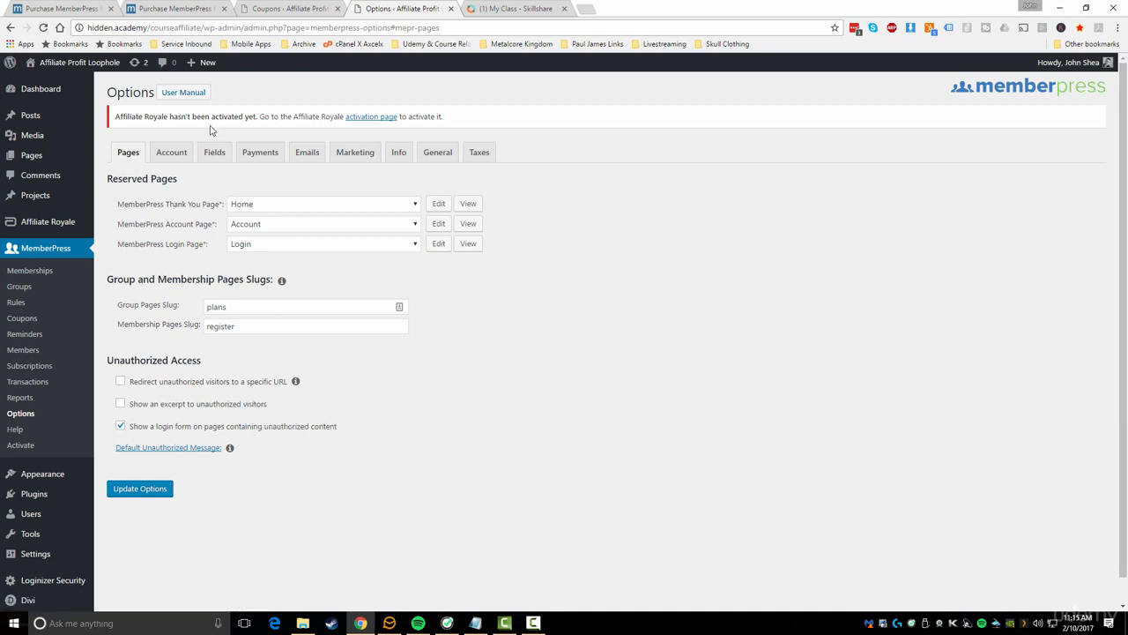
Review the MemberPress account options, including the URL to direct members to after login and the account page welcome message
left_click(181, 152)
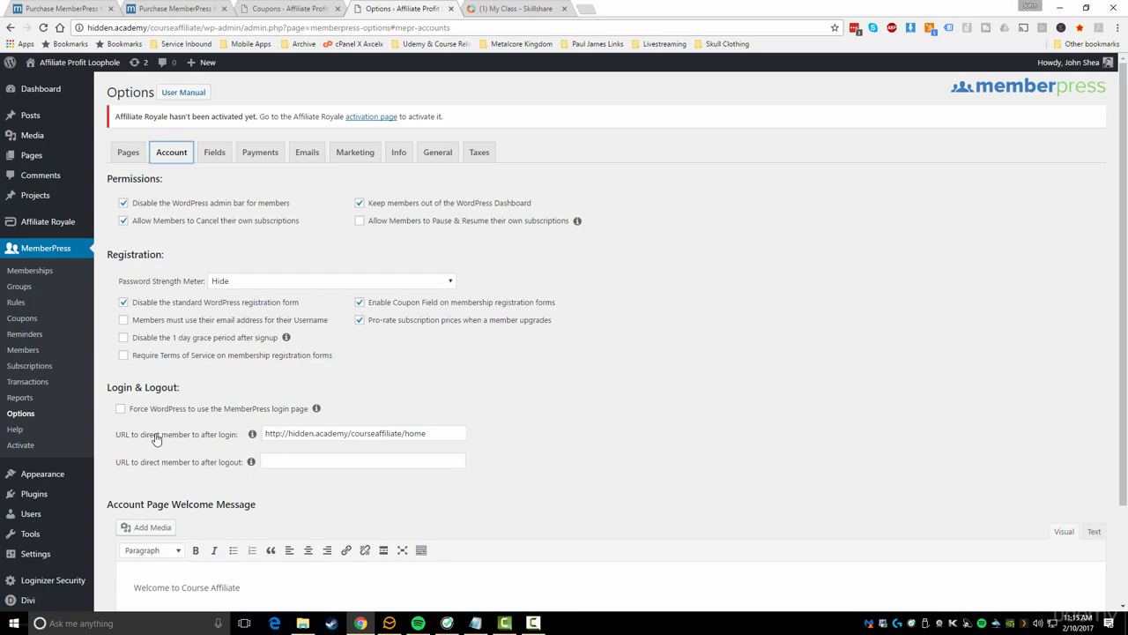
left_click_drag(435, 438, 130, 468)
scroll(252, 468, "down", 2)
scroll(402, 424, "up", 2)
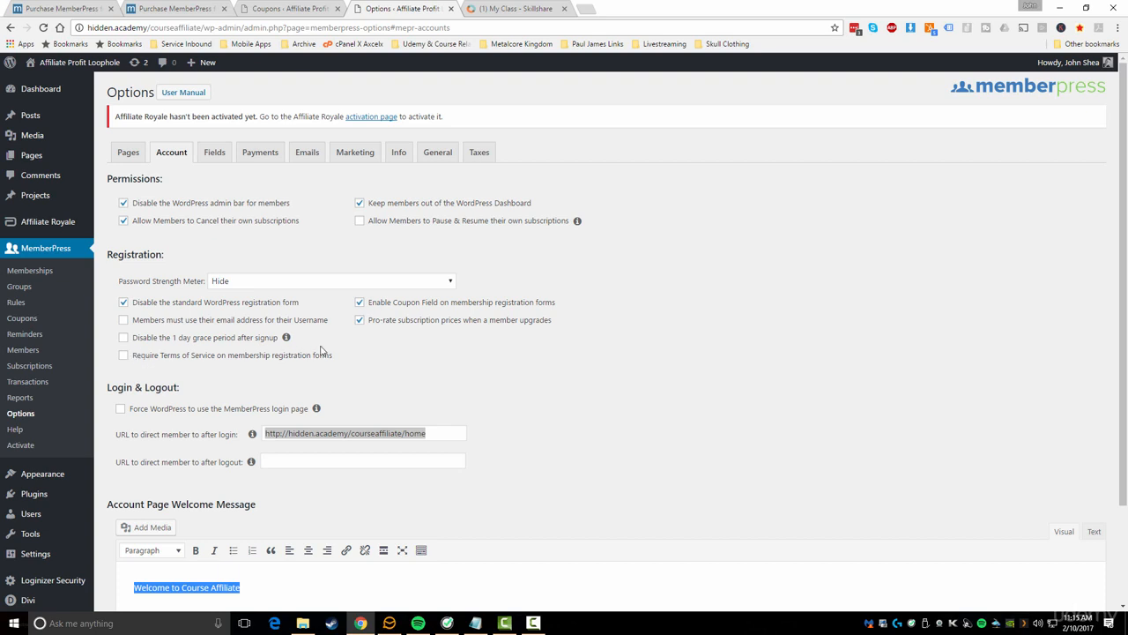
Review the MemberPress options for user information fields and the PayPal payment method
left_click(221, 160)
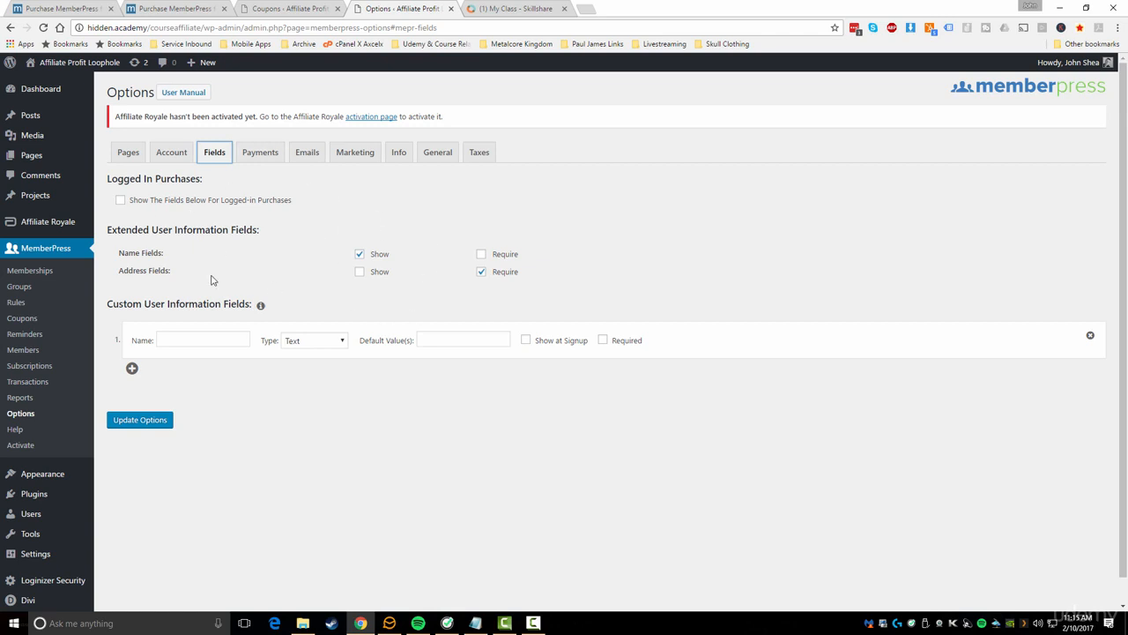
left_click(253, 155)
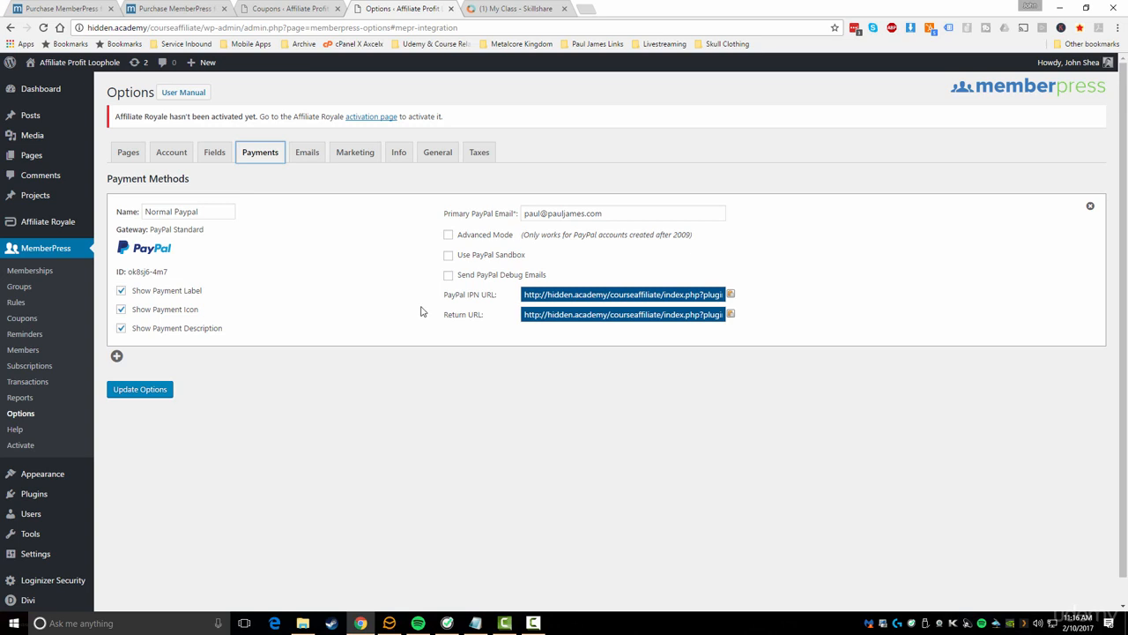
Open the Welcome Email template for editing in the email options, enlarge its body editor and read through the message
left_click(307, 152)
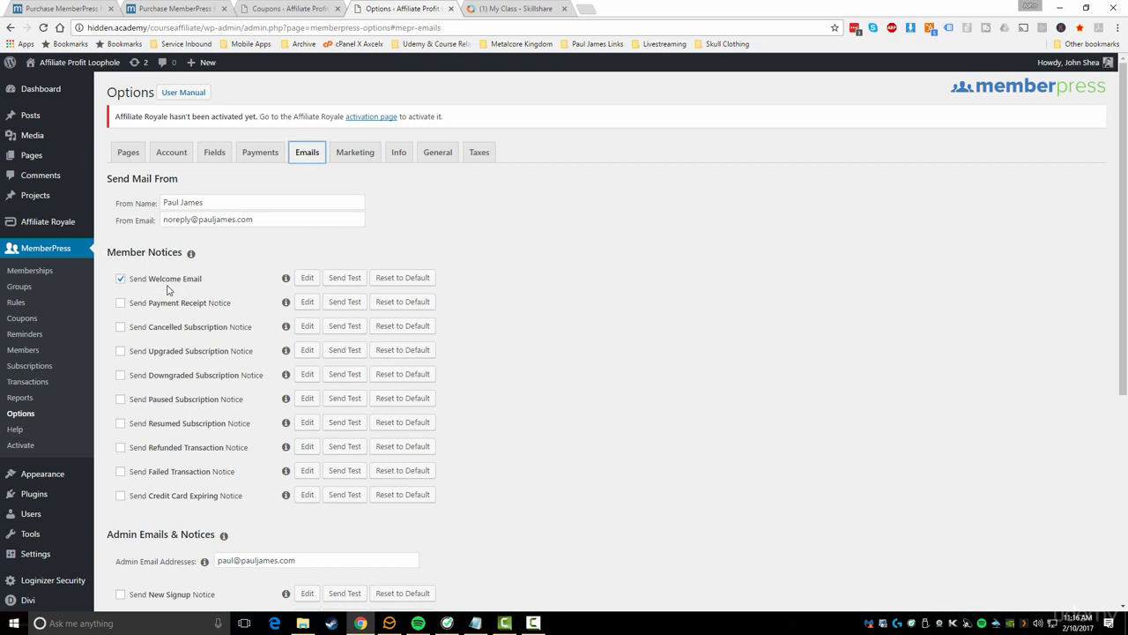
left_click(305, 279)
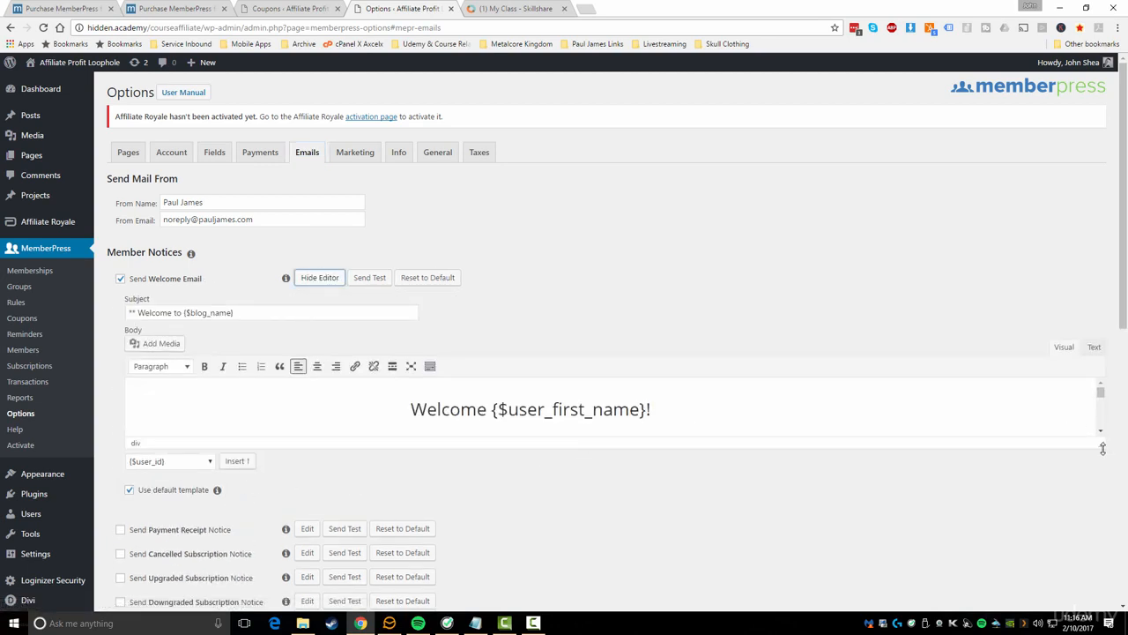
left_click_drag(1100, 445, 1101, 596)
scroll(649, 495, "down", 3)
scroll(649, 494, "up", 2)
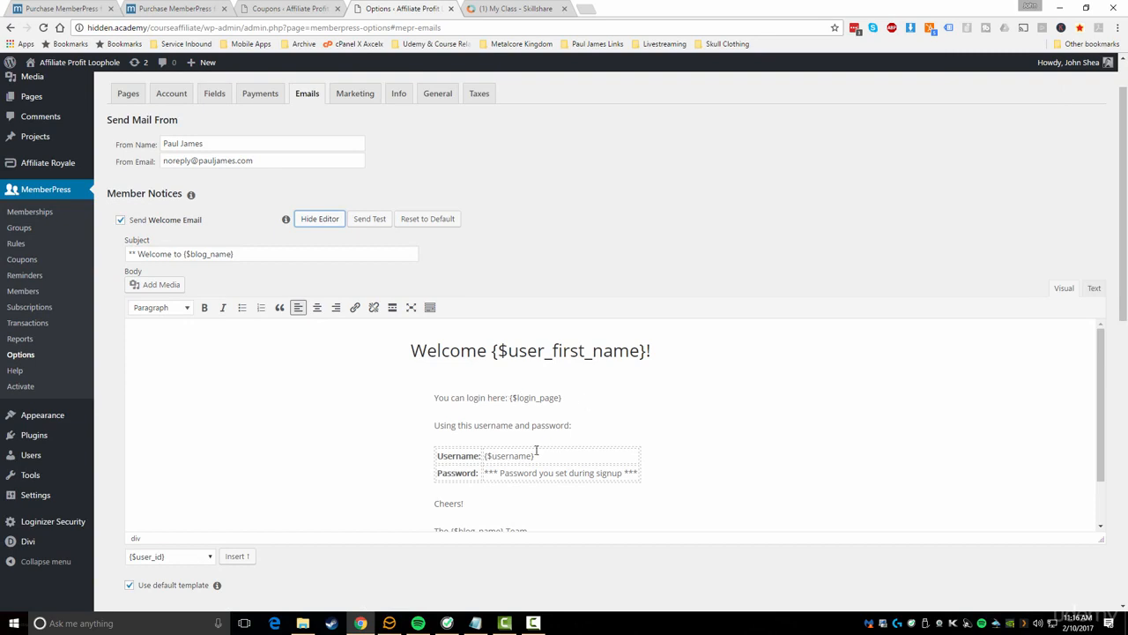
scroll(532, 450, "down", 2)
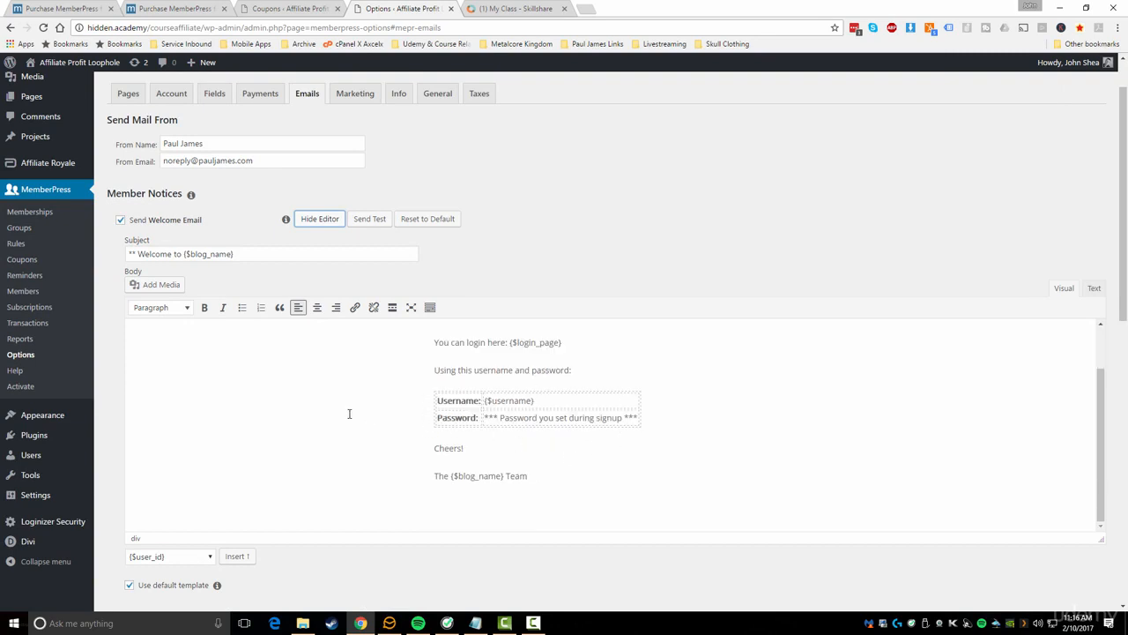
scroll(349, 413, "up", 2)
scroll(794, 471, "down", 2)
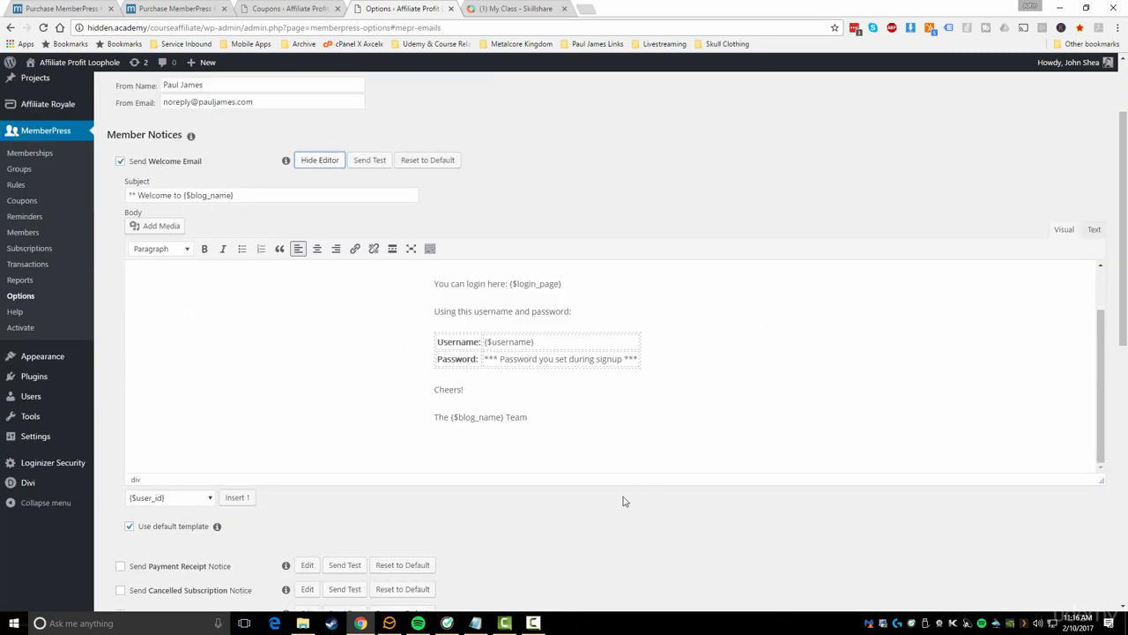
Examine the remaining member notices and the Admin Emails & Notices in the email options
scroll(559, 521, "down", 4)
scroll(542, 376, "up", 1)
scroll(542, 375, "up", 1)
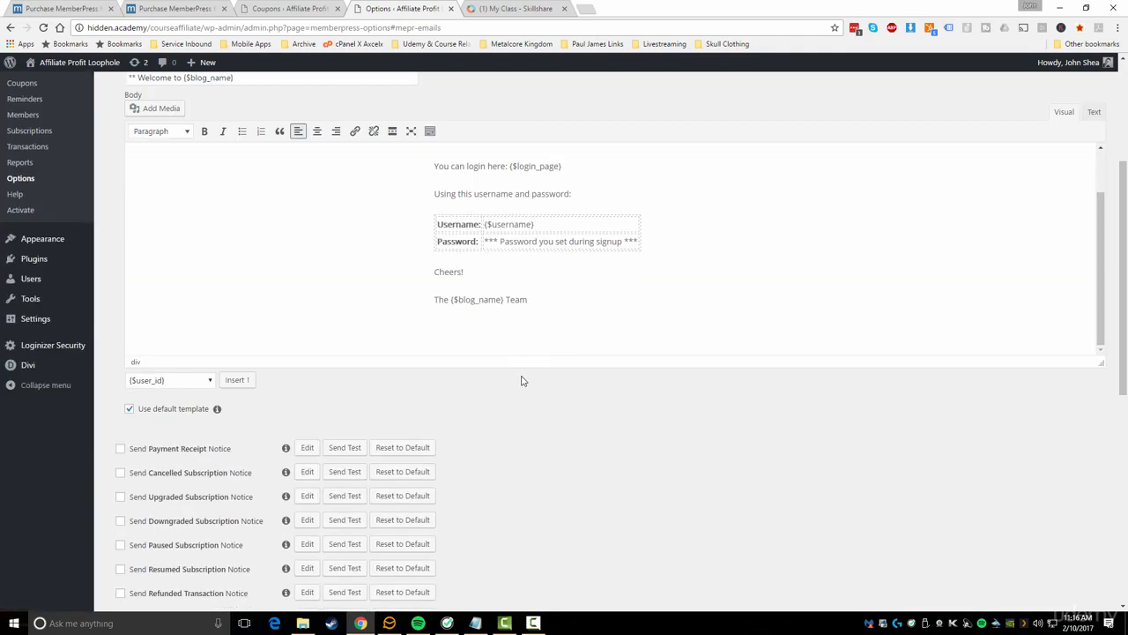
scroll(473, 483, "down", 2)
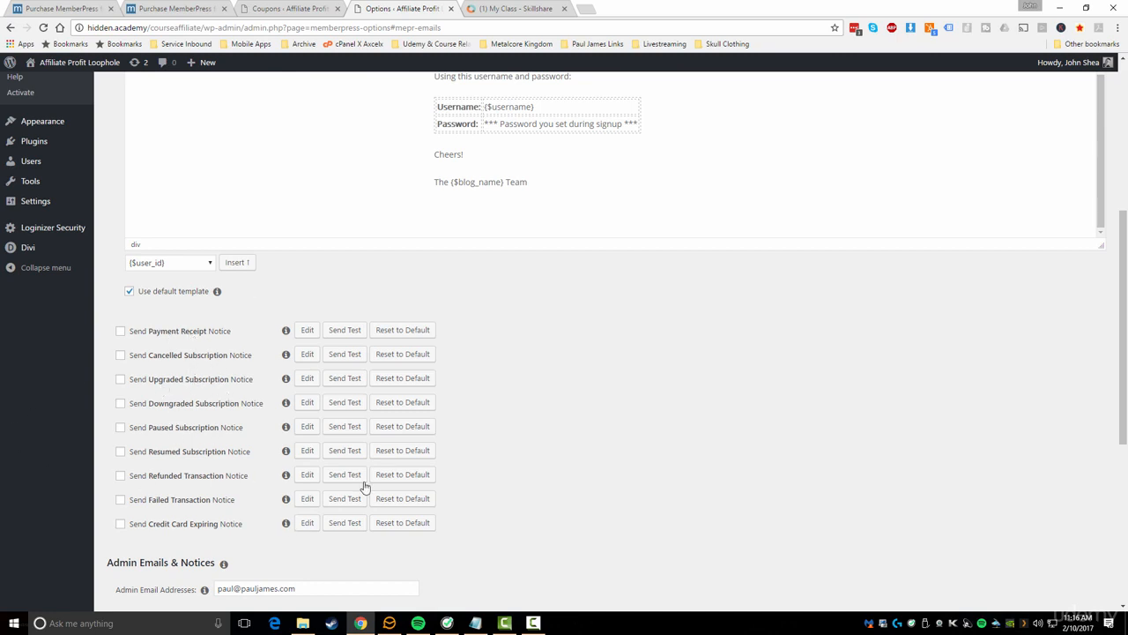
scroll(352, 488, "down", 4)
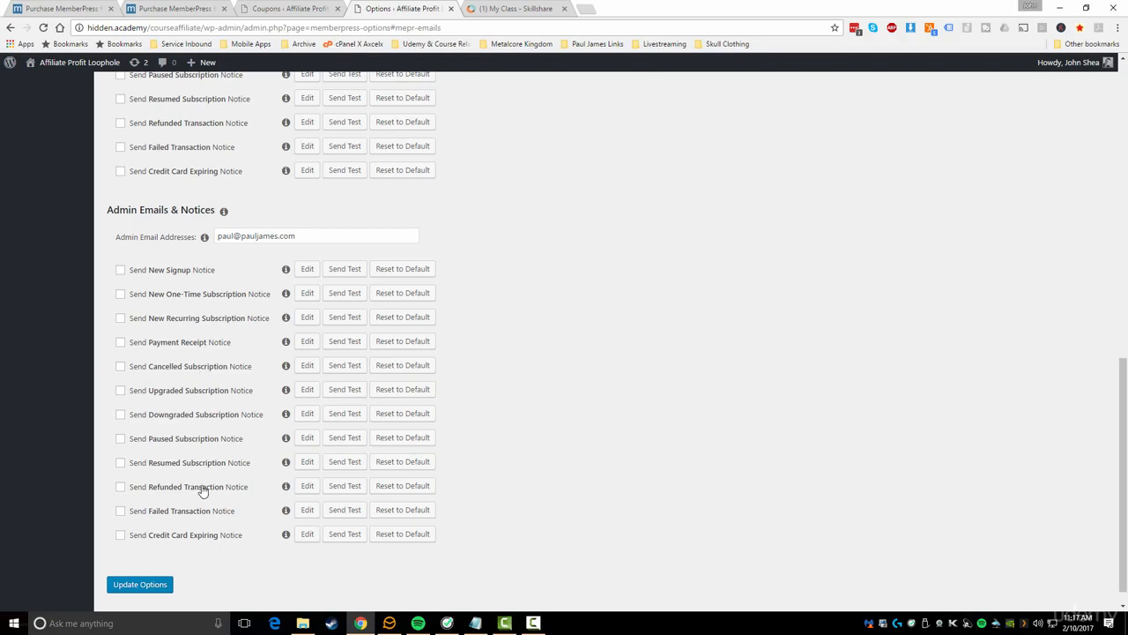
scroll(204, 487, "down", 1)
scroll(241, 486, "up", 15)
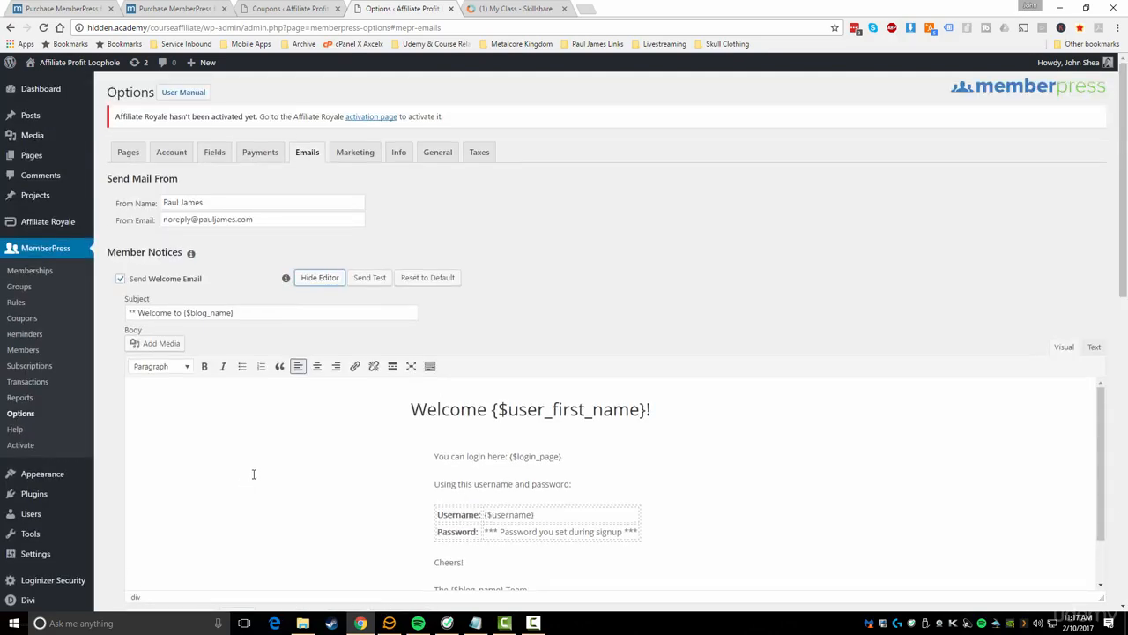
Review the MemberPress marketing settings and the merchant business address details
left_click(354, 155)
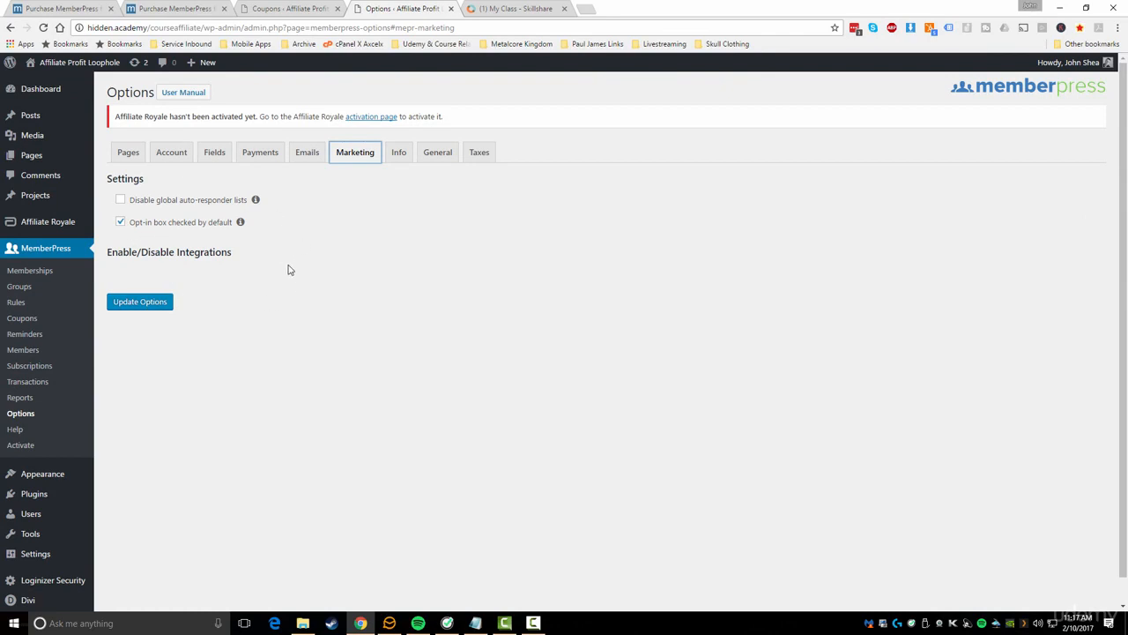
left_click(399, 153)
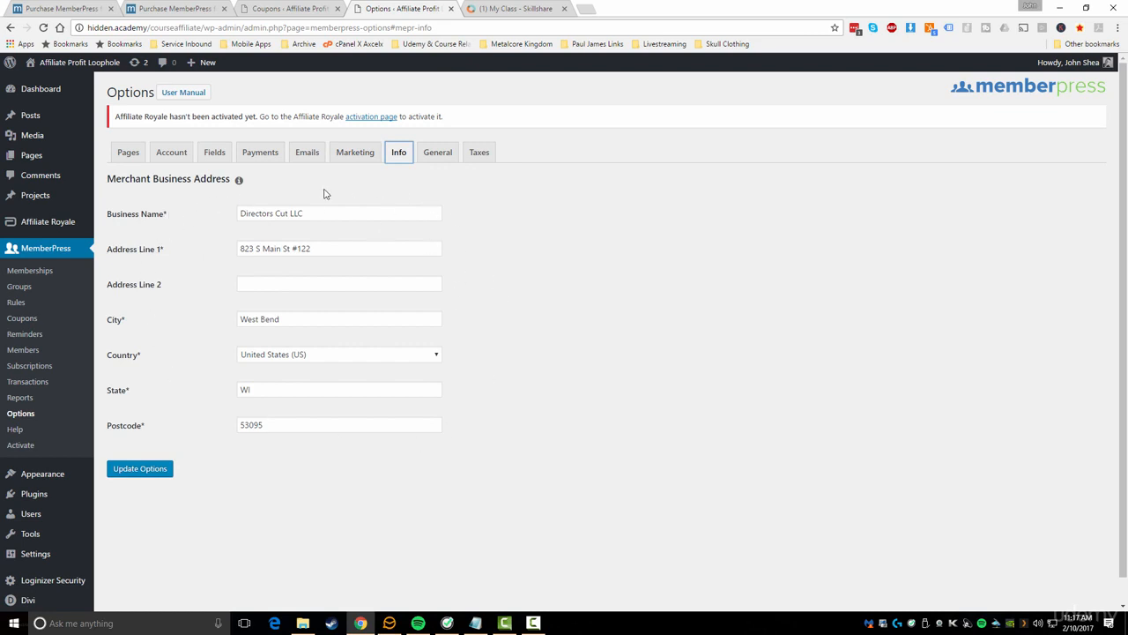
Review the general MemberPress options, from internationalization and currency through SEO & PayWall to rewrite rules and background jobs
left_click(437, 155)
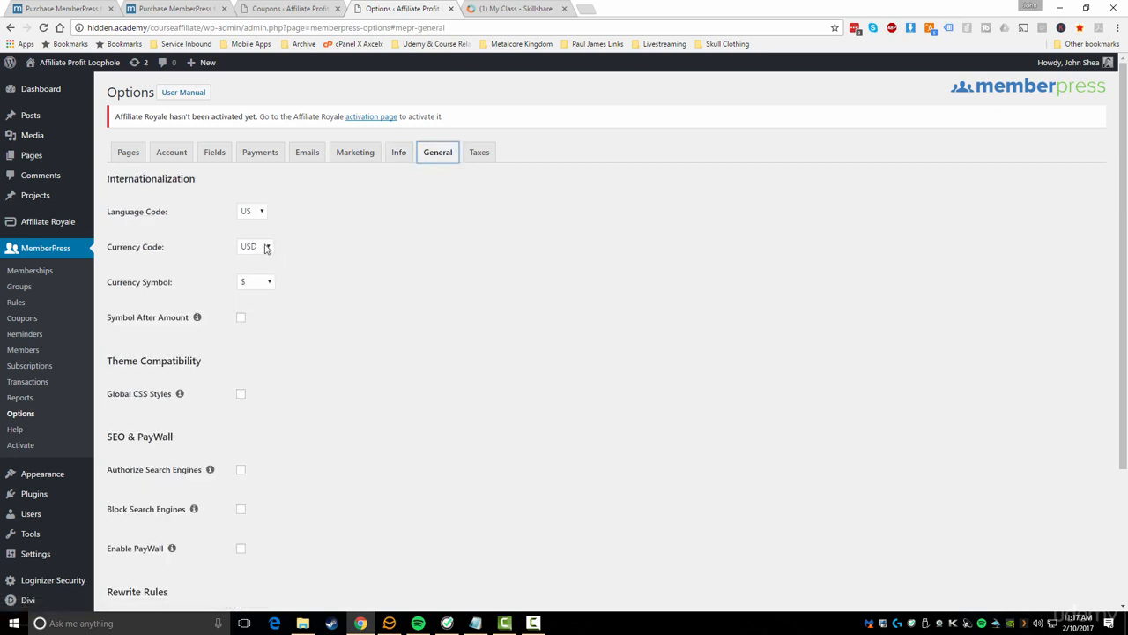
scroll(267, 247, "down", 2)
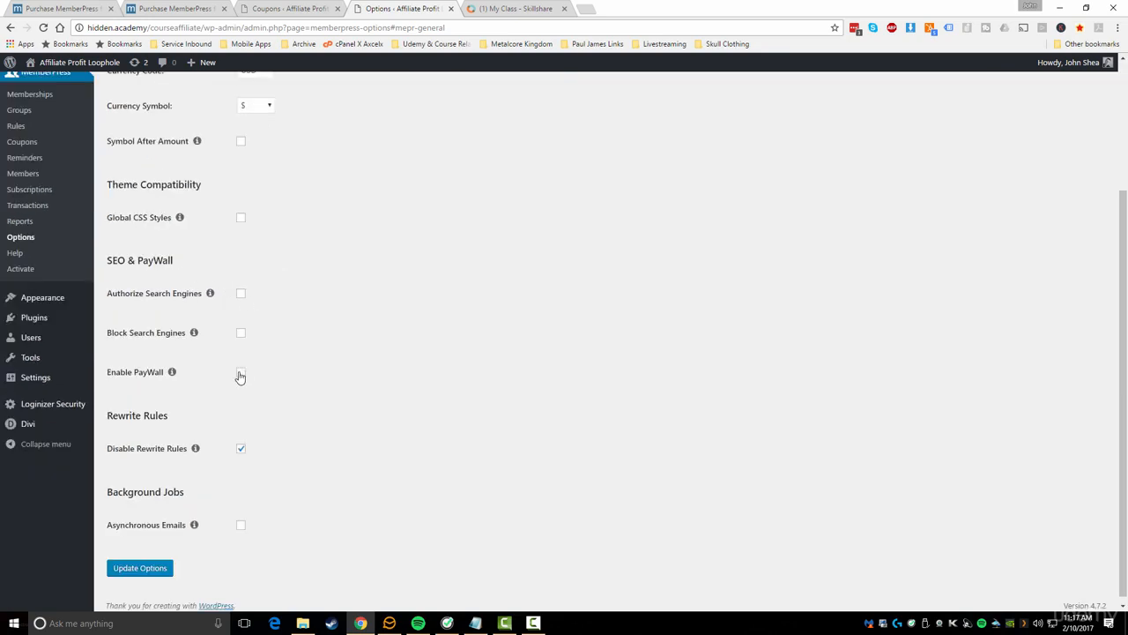
scroll(300, 401, "down", 1)
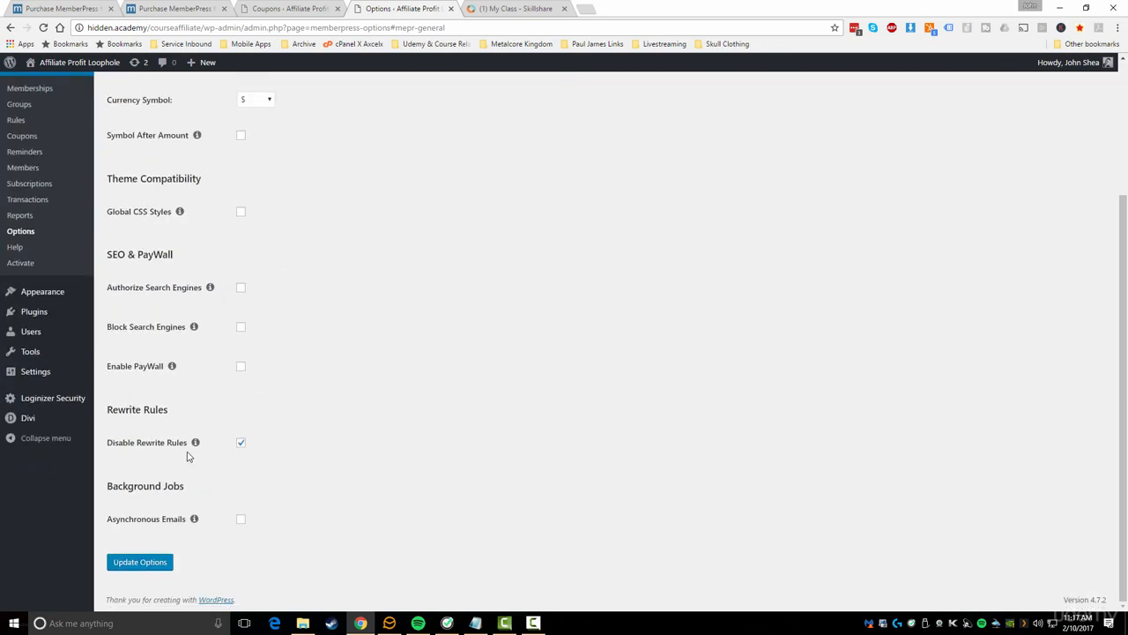
scroll(313, 501, "up", 2)
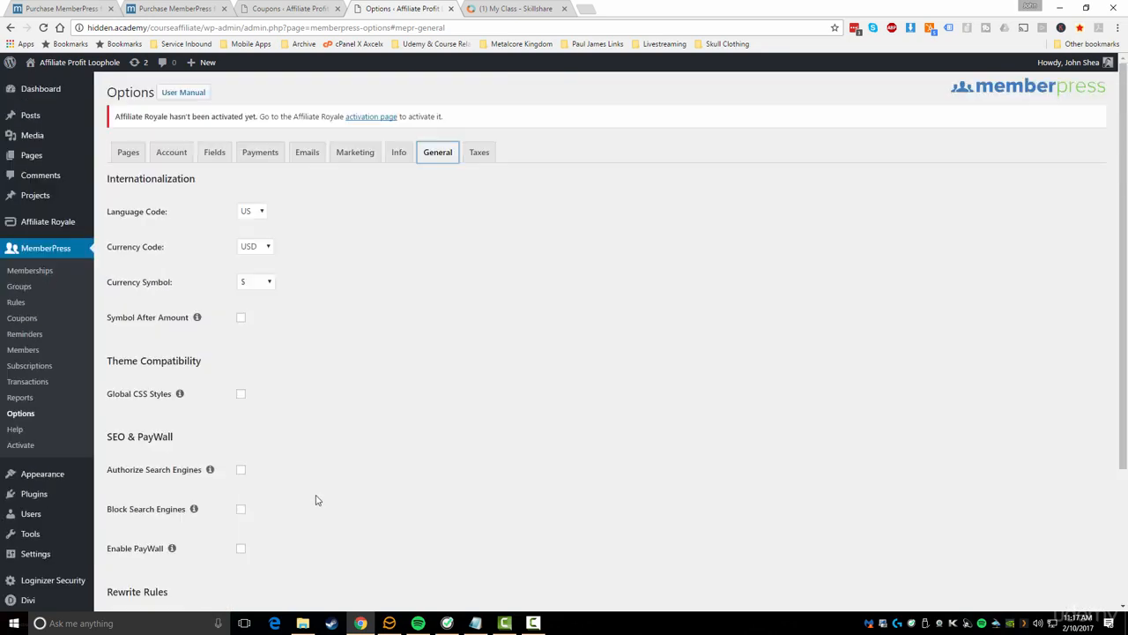
Check the MemberPress tax options and look through the plugin's help videos, from payment setup down to Reports
left_click(481, 156)
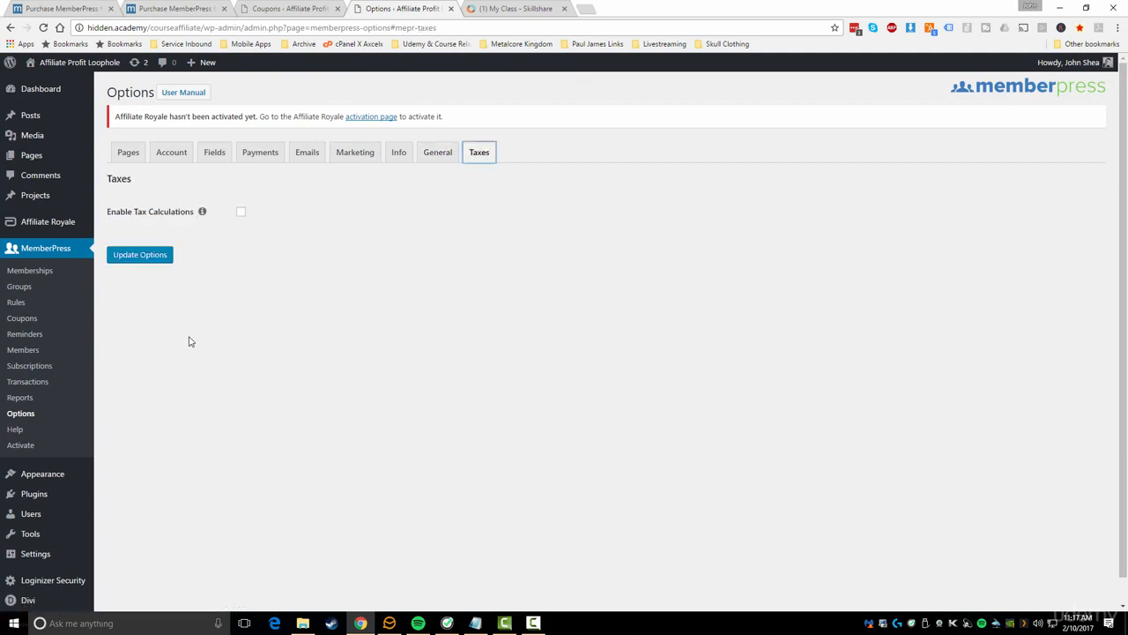
left_click(16, 429)
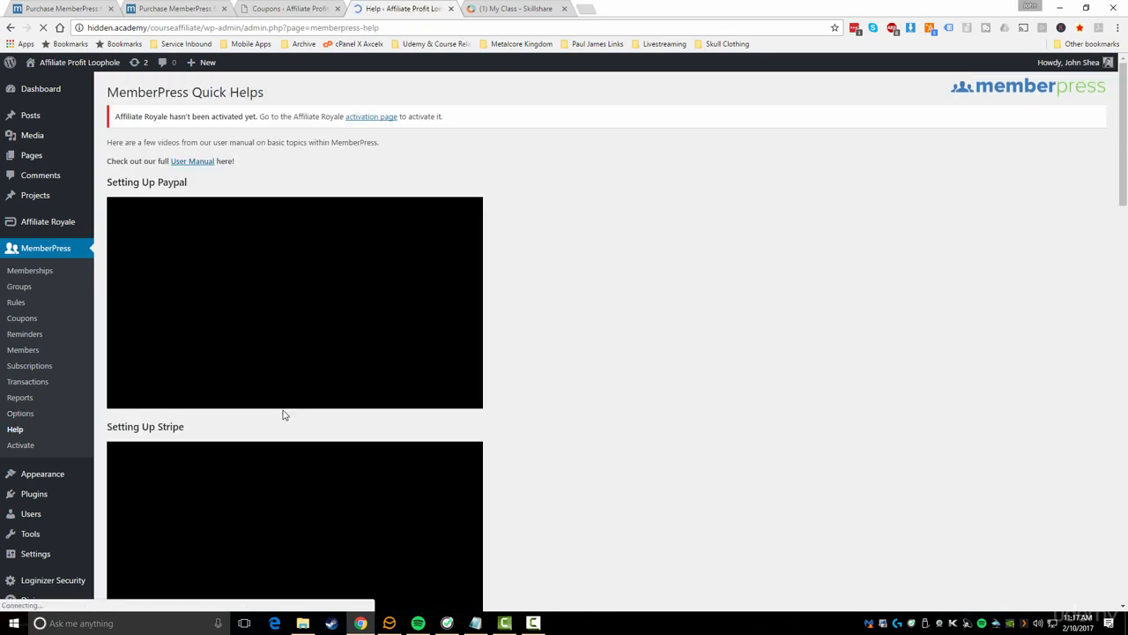
scroll(283, 412, "down", 4)
scroll(284, 412, "down", 5)
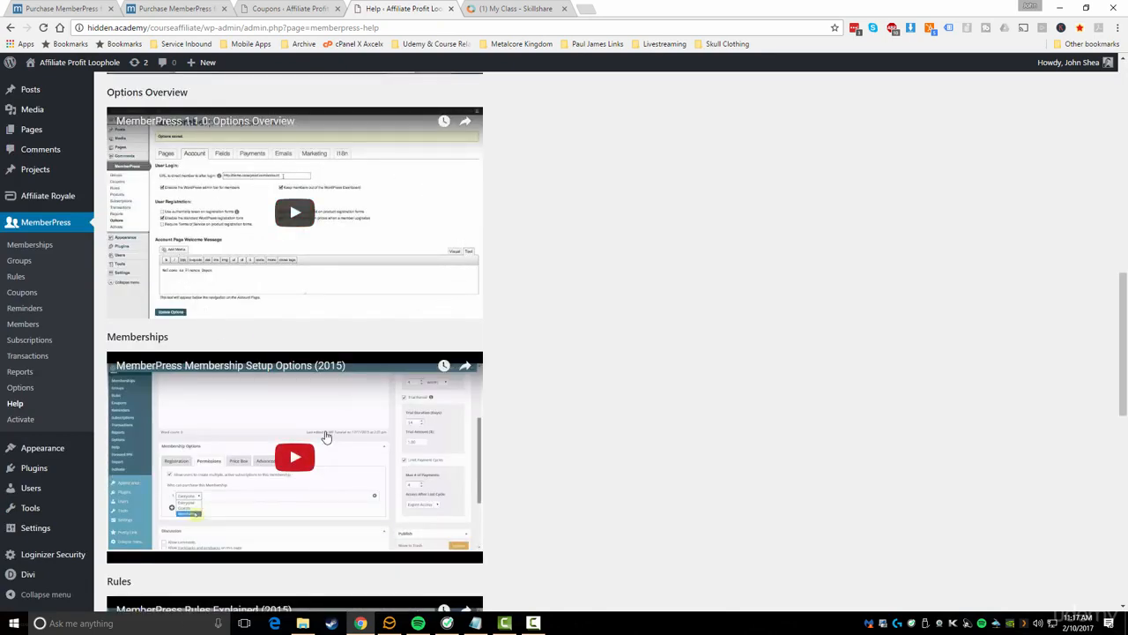
scroll(310, 404, "down", 4)
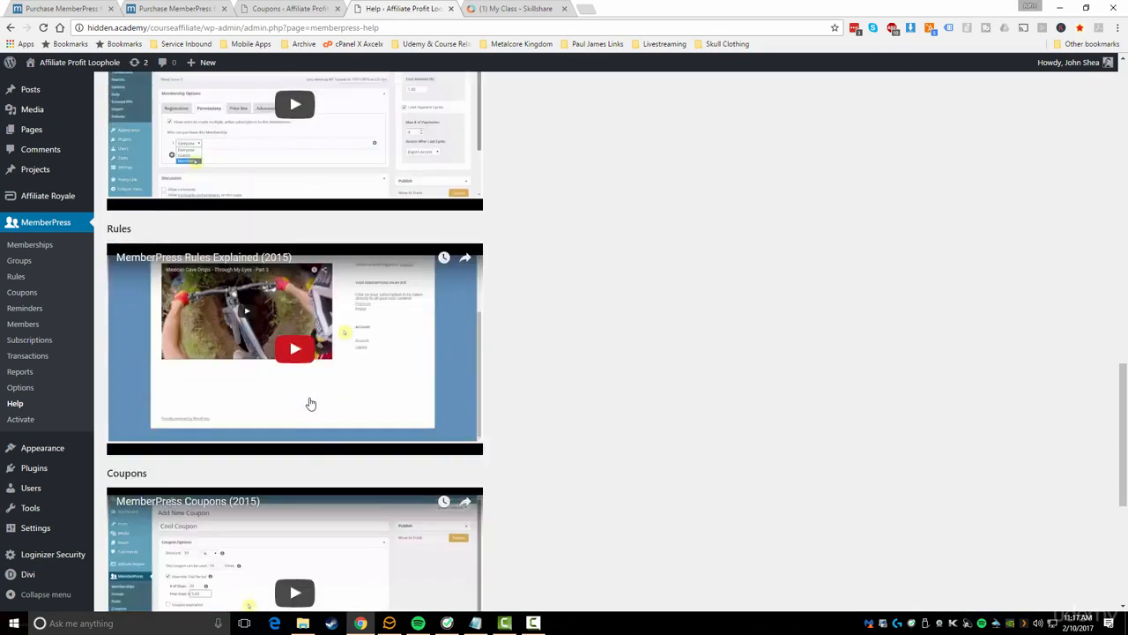
scroll(310, 404, "down", 4)
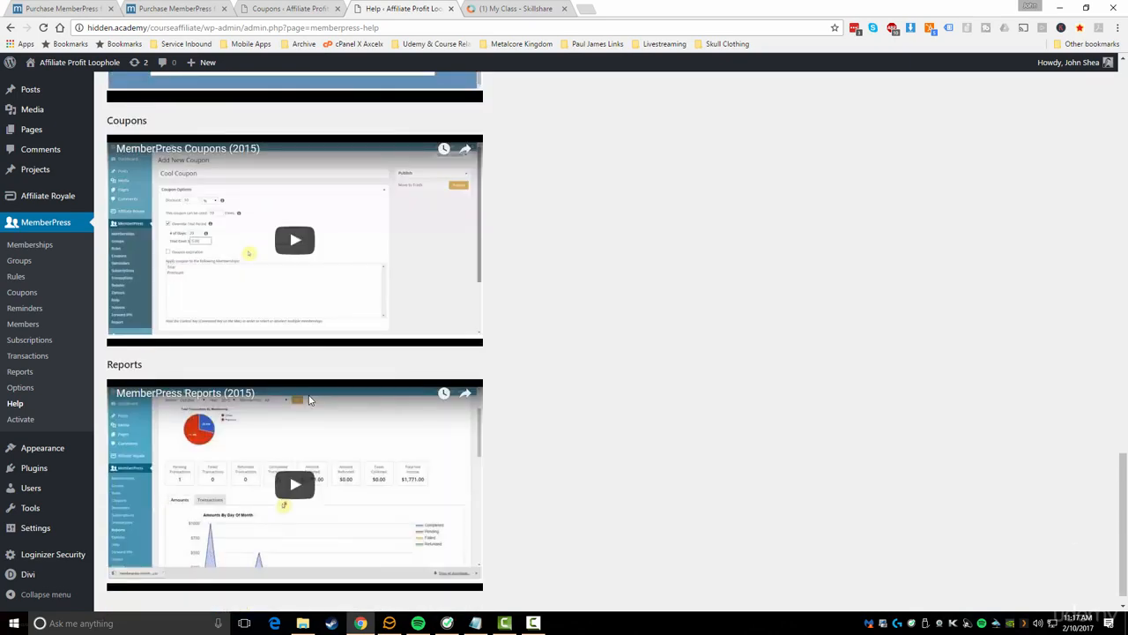
scroll(309, 400, "down", 1)
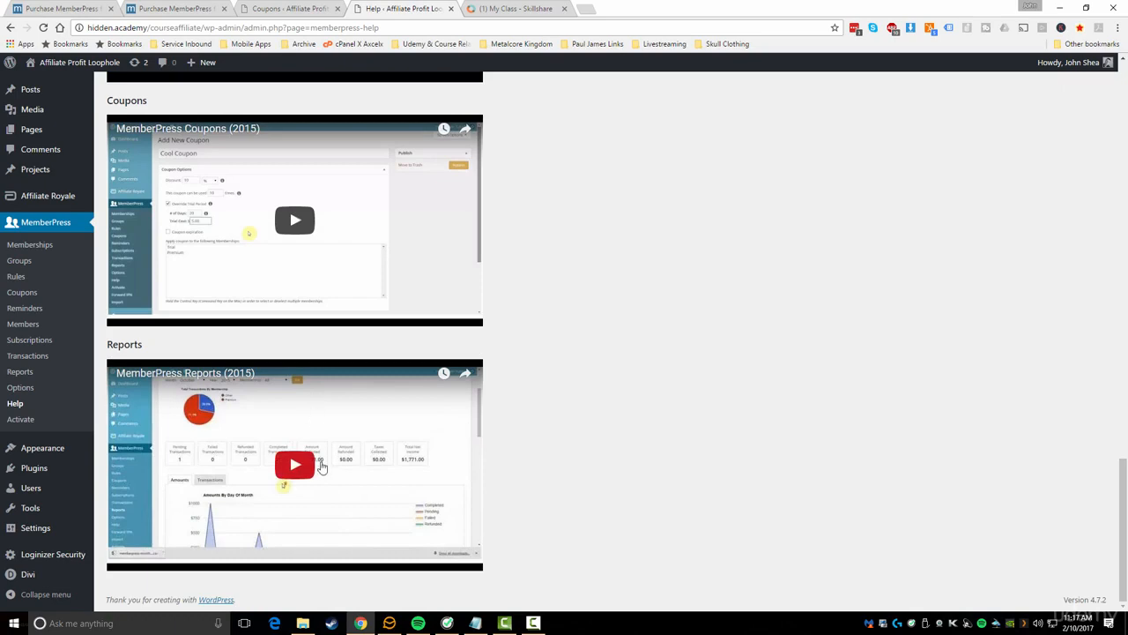
Go back over the MemberPress help videos, from Stripe and Authorize.net setup through Memberships and Rules to Coupons and Reports
scroll(321, 464, "up", 8)
scroll(321, 464, "up", 1)
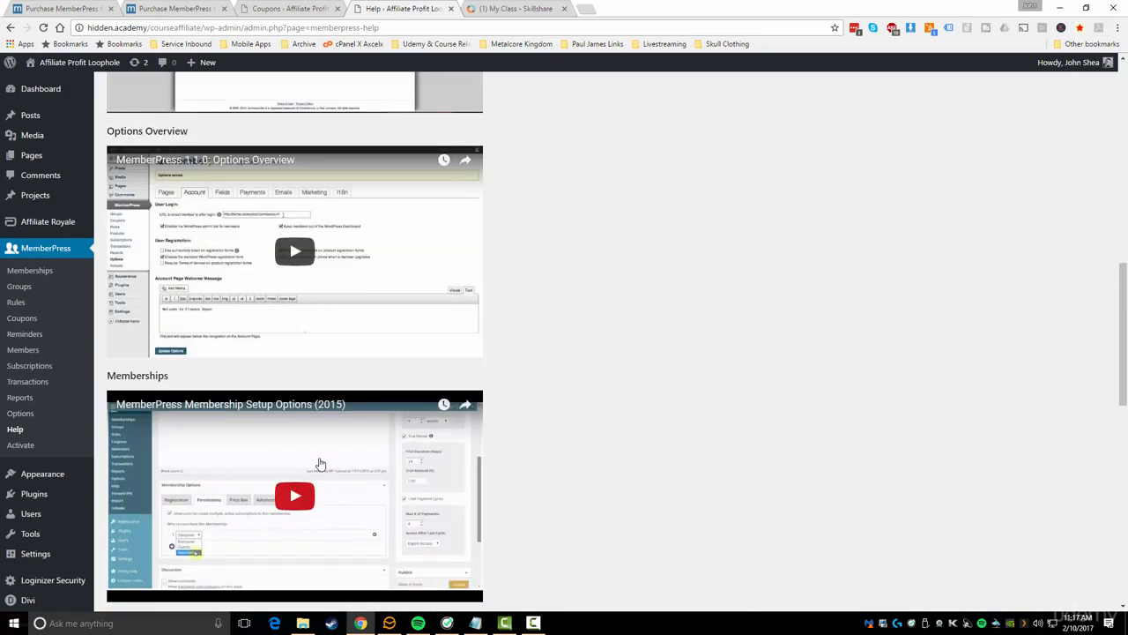
scroll(321, 464, "down", 3)
scroll(321, 464, "down", 5)
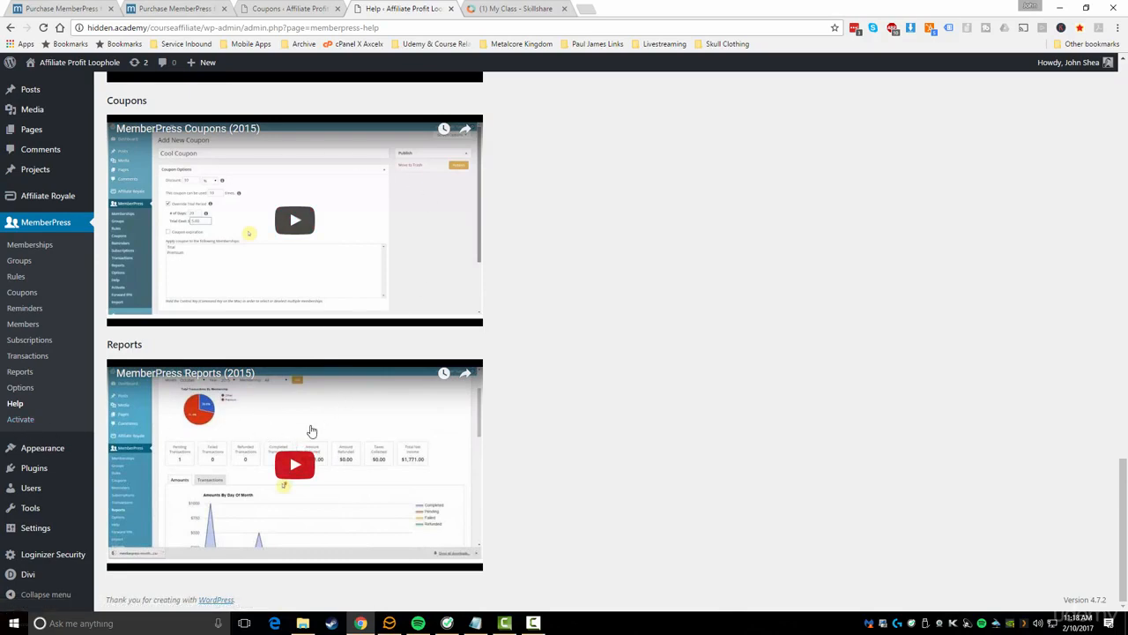
scroll(314, 429, "up", 4)
scroll(313, 429, "up", 10)
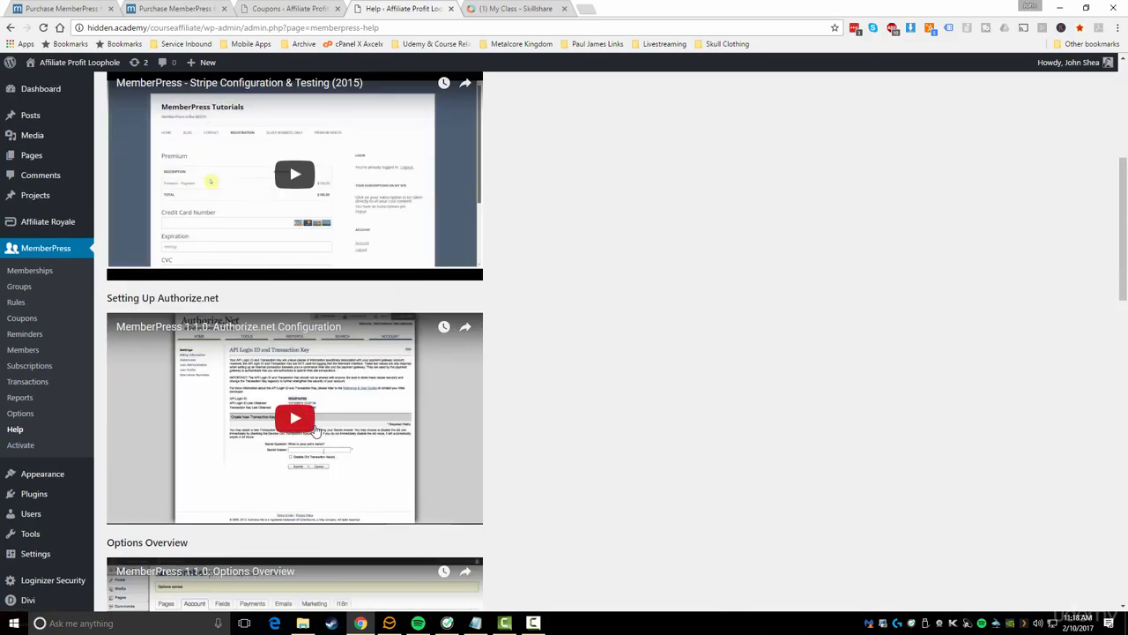
scroll(316, 430, "down", 10)
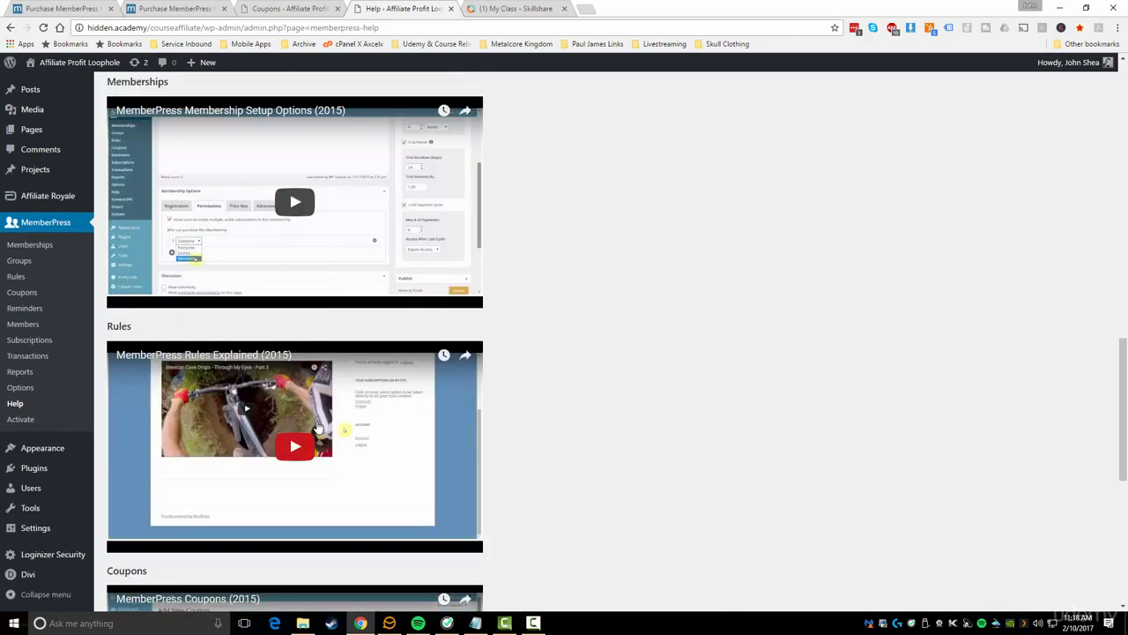
scroll(317, 428, "down", 3)
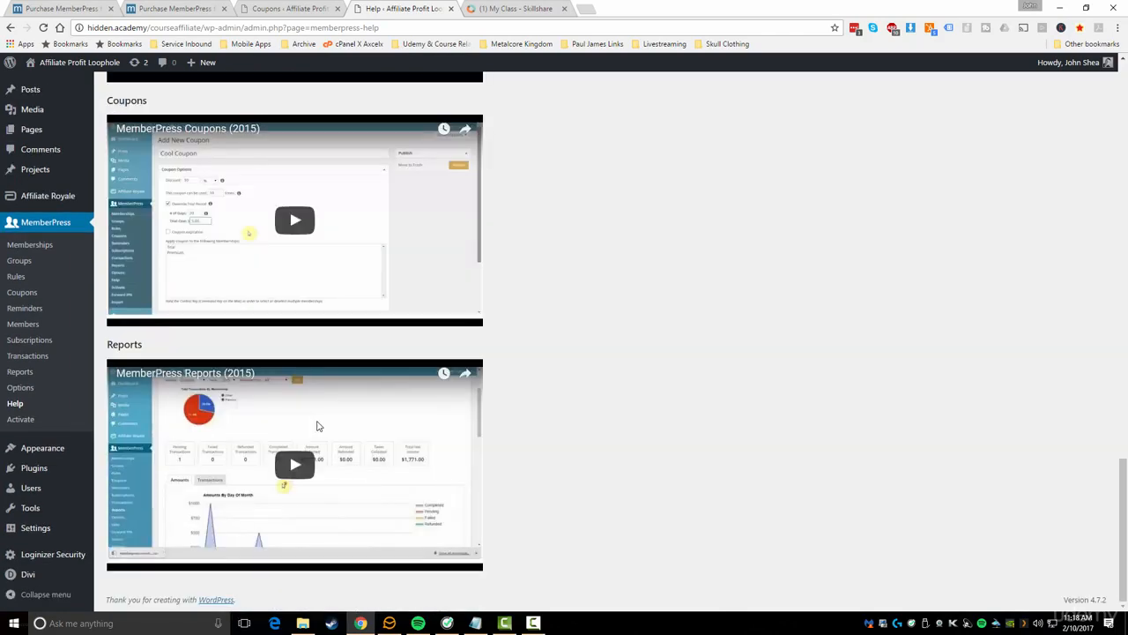
Check the MemberPress license details and view its available add-ons, highlighting the ConvertKit and Affiliate Royale names
left_click(18, 420)
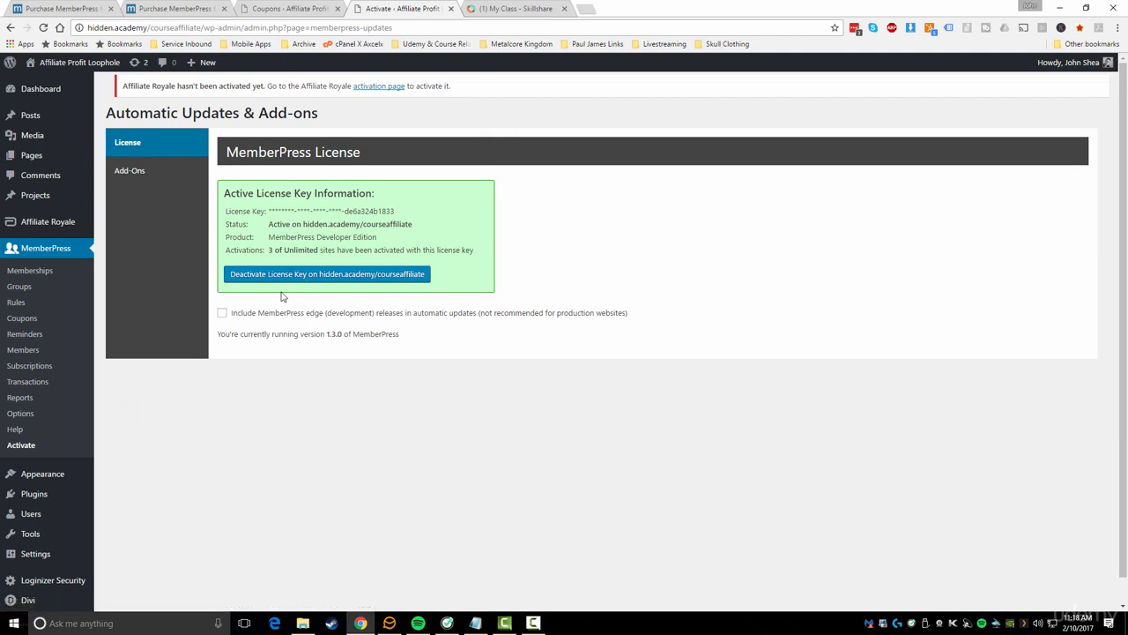
left_click(136, 174)
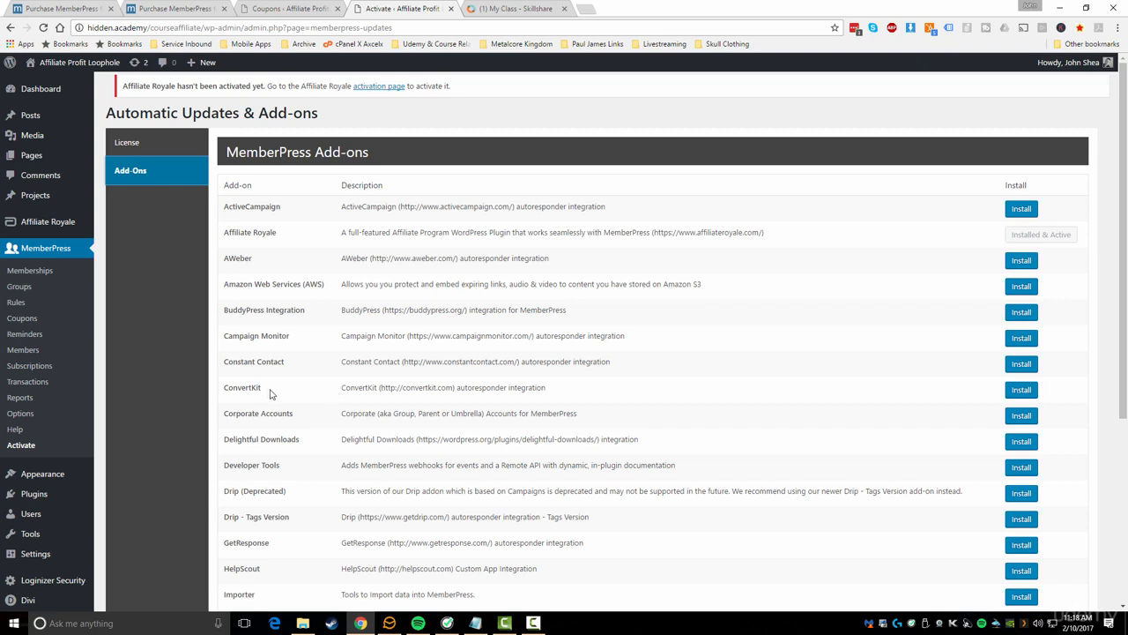
left_click_drag(261, 387, 226, 387)
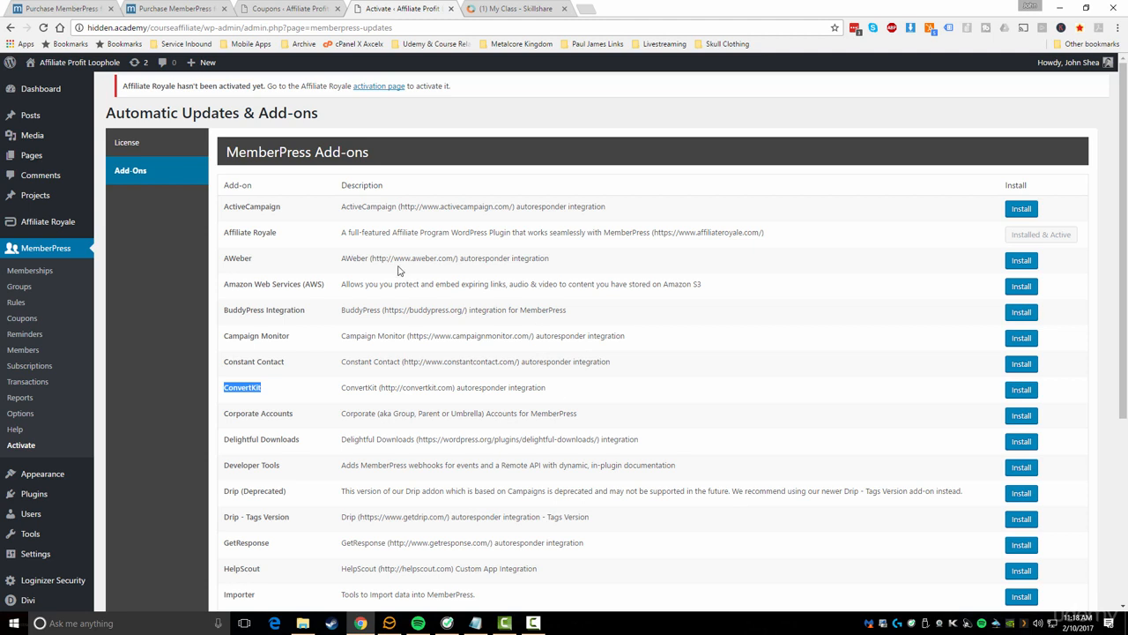
left_click_drag(278, 235, 223, 235)
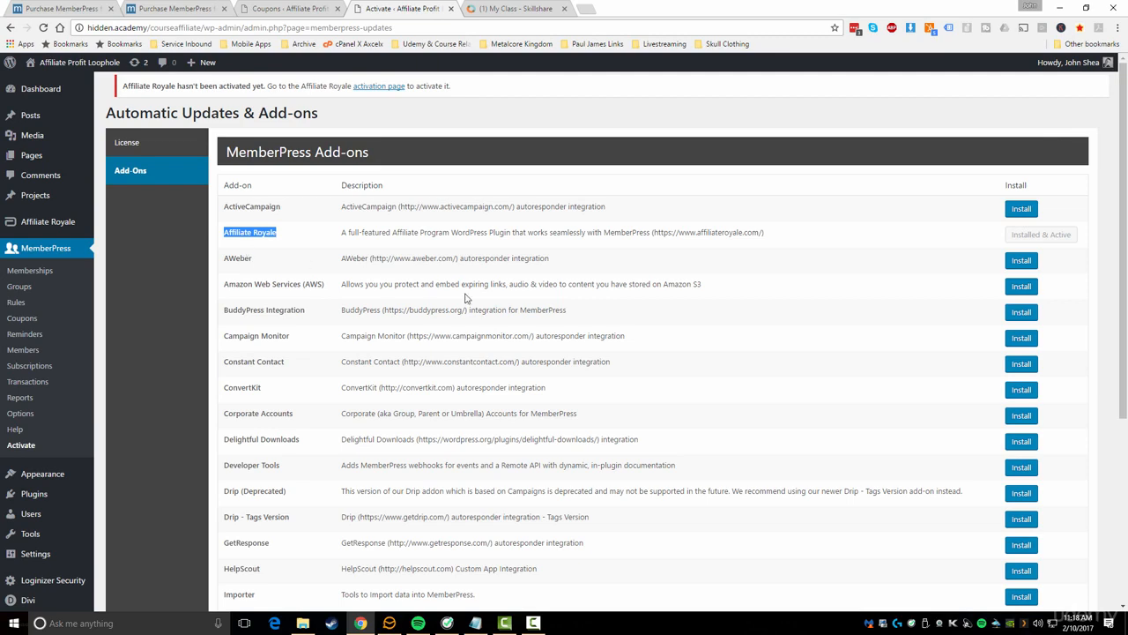
Examine the full add-ons list, highlighting HelpScout and the WordPress User Roles description about roles based on active memberships
scroll(355, 465, "down", 1)
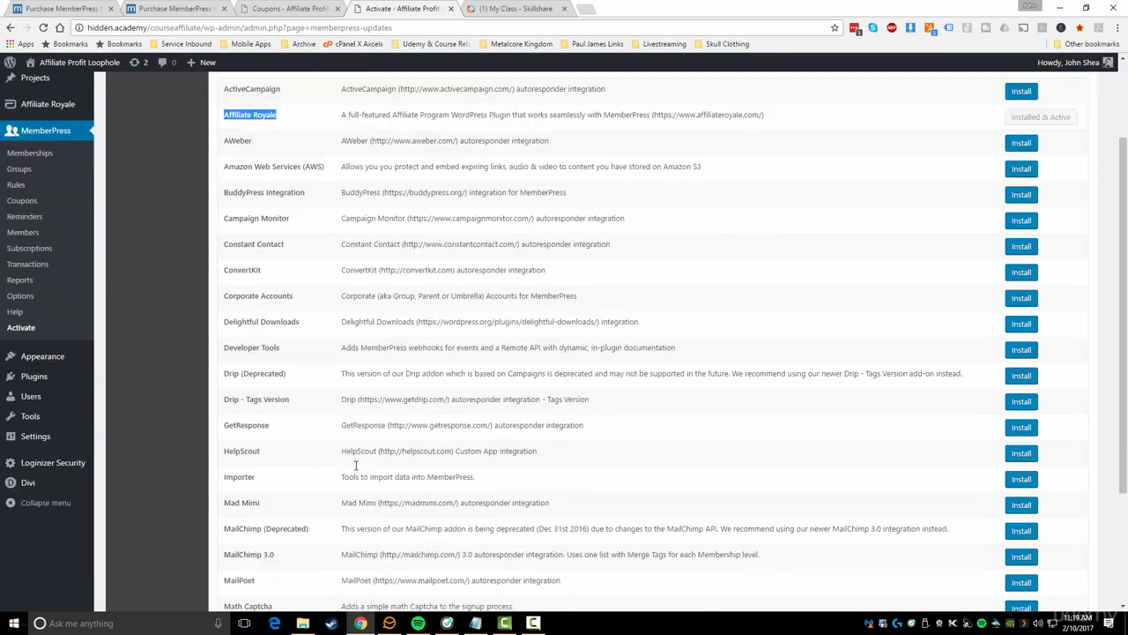
scroll(357, 463, "down", 1)
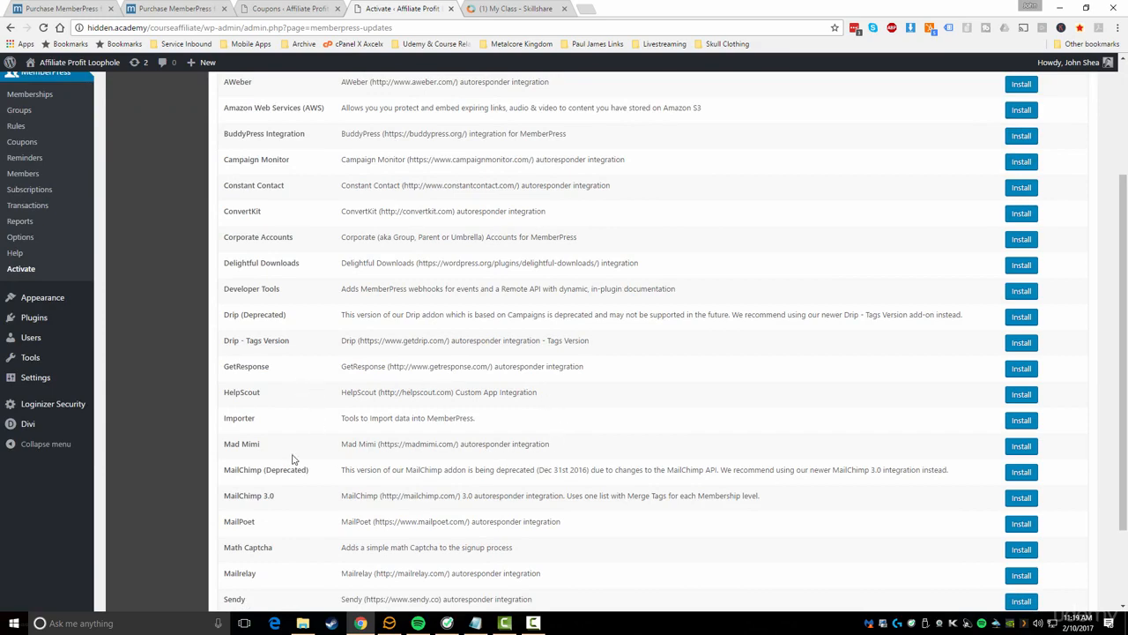
left_click_drag(267, 394, 224, 394)
scroll(267, 432, "down", 2)
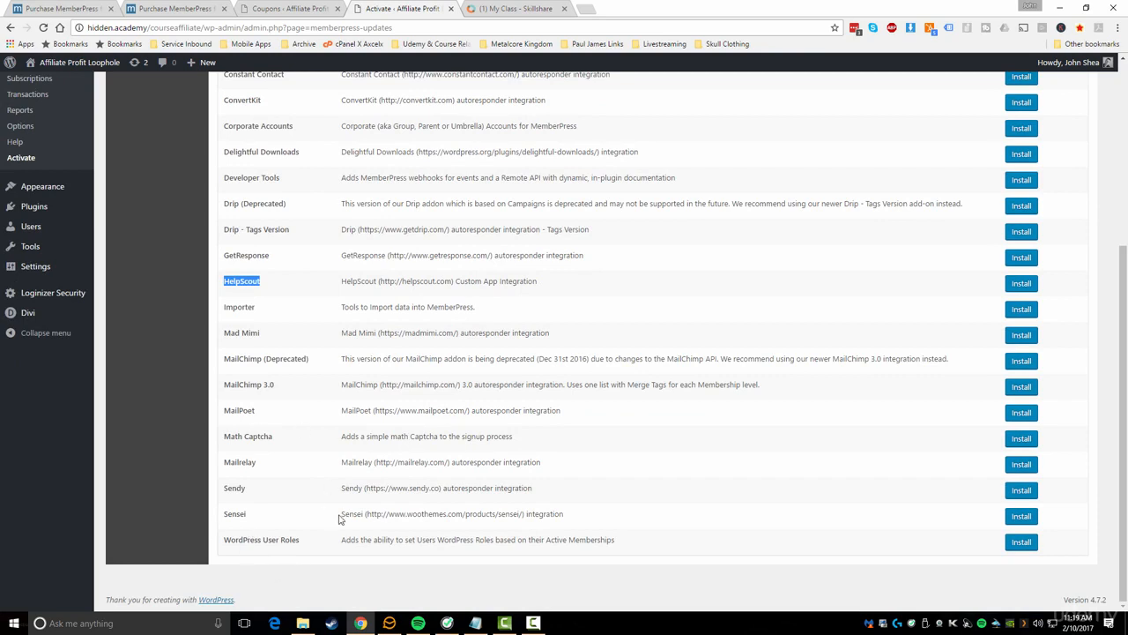
left_click_drag(443, 540, 618, 543)
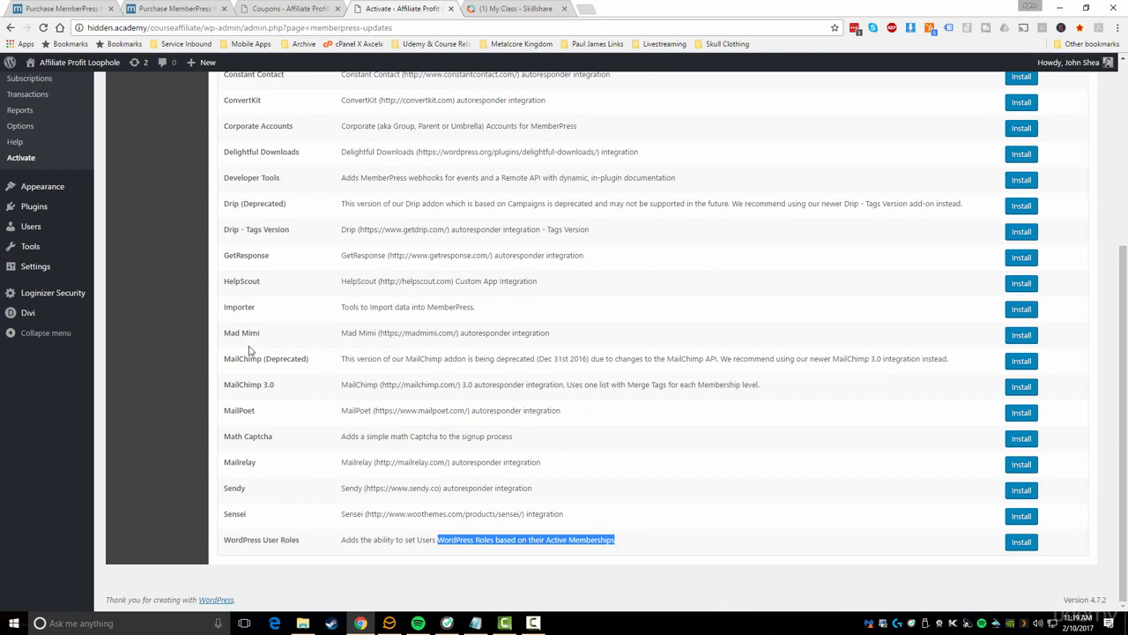
scroll(344, 549, "up", 3)
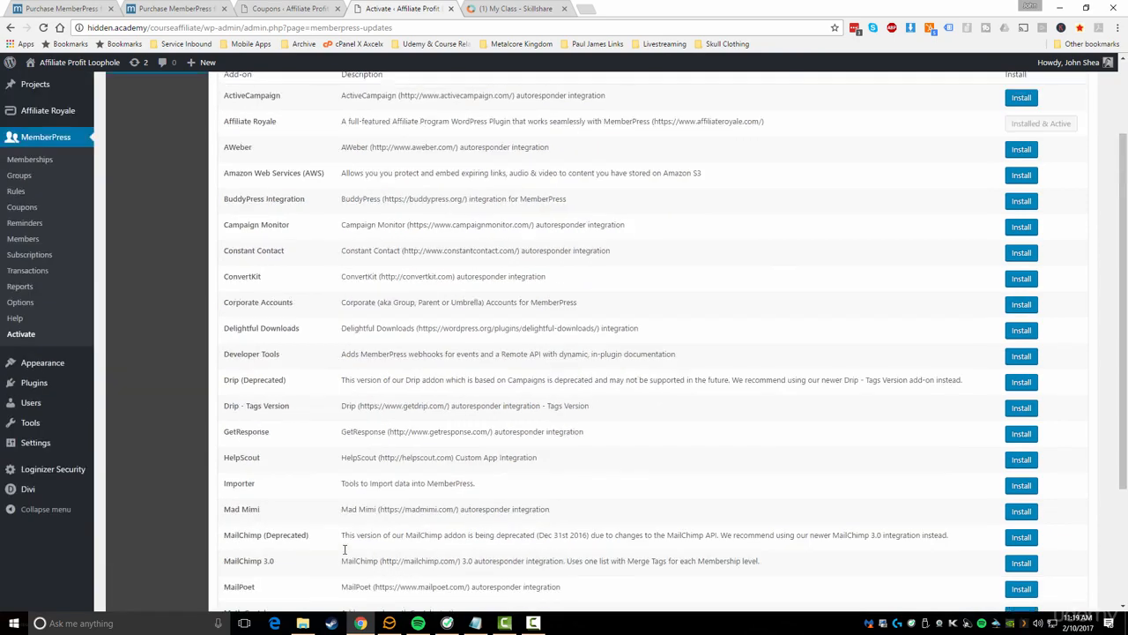
scroll(344, 549, "up", 2)
scroll(340, 536, "down", 3)
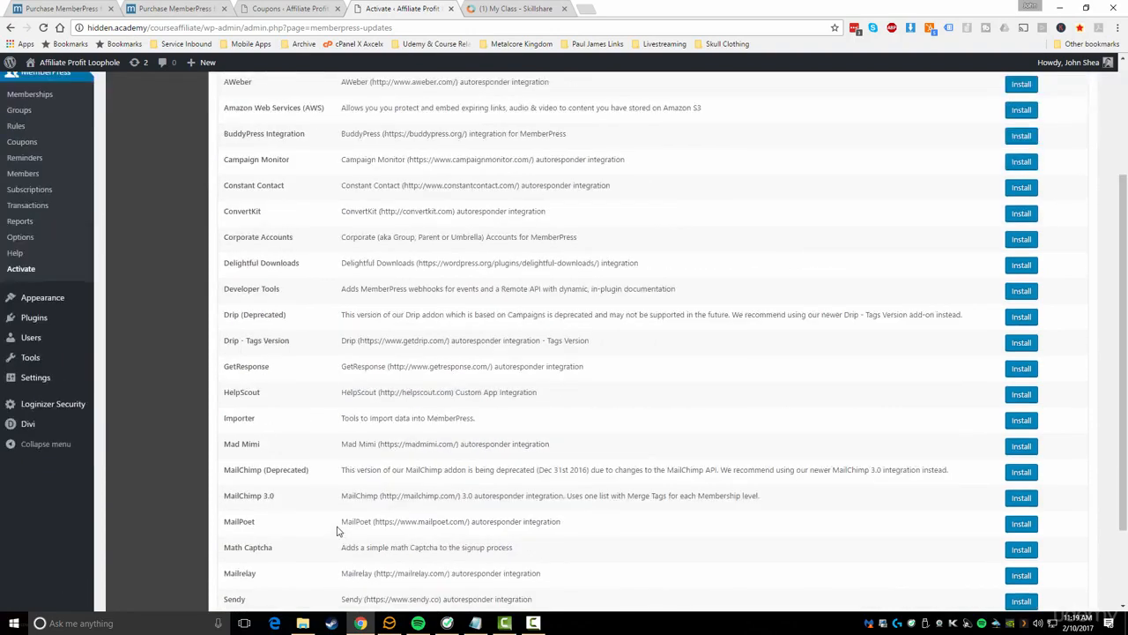
scroll(337, 529, "up", 3)
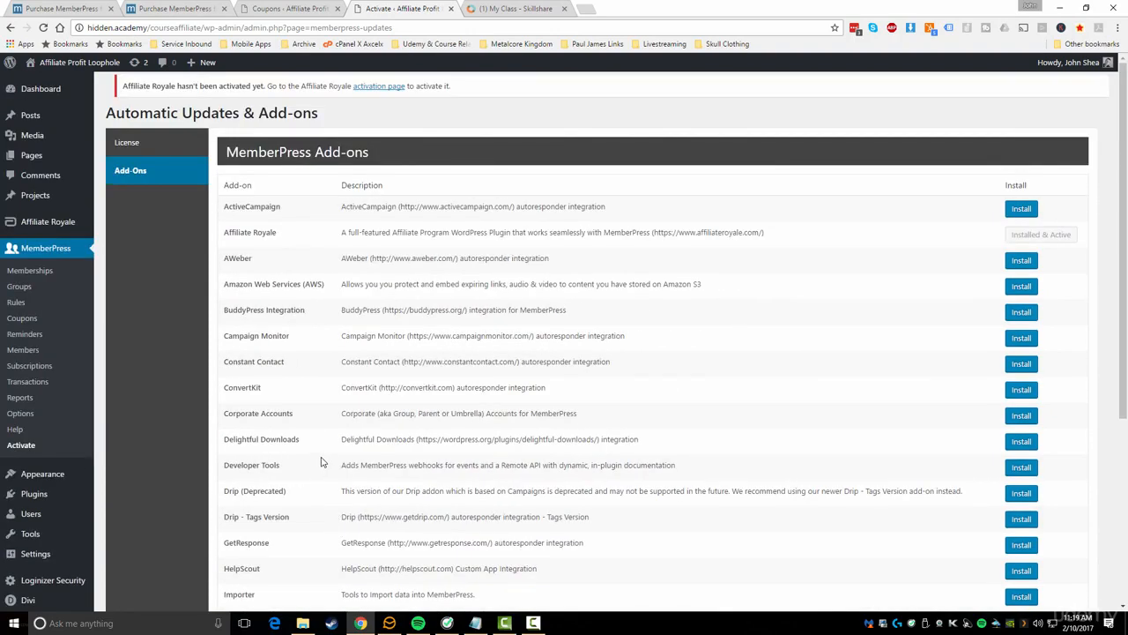